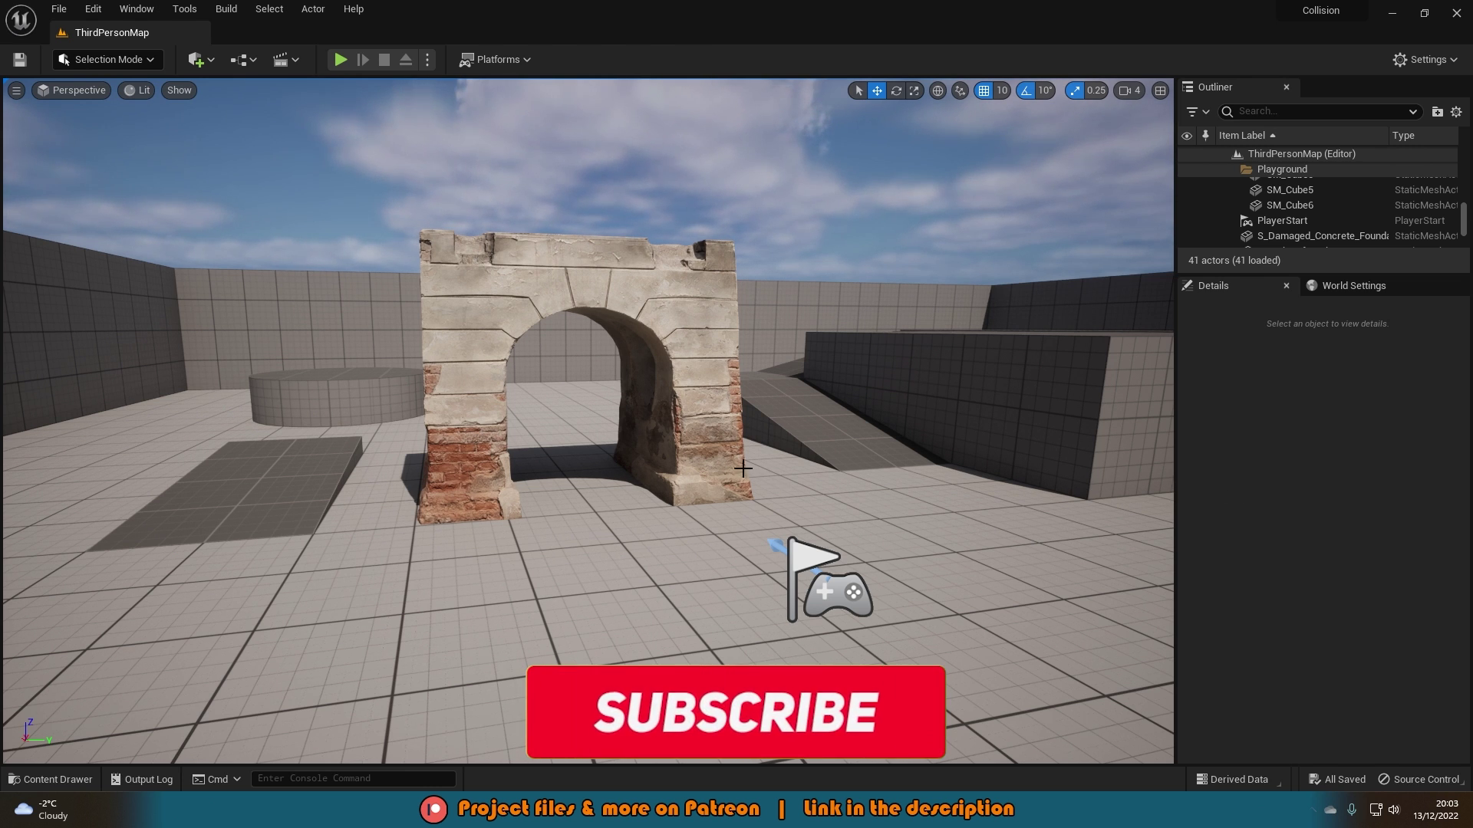
# Step: Examine the stone arch in the level from several angles and distances
pyautogui.press('w')
pyautogui.moveTo(709, 443)
pyautogui.mouseDown(button='right')
pyautogui.moveTo(798, 452)
pyautogui.moveTo(709, 445)
pyautogui.mouseUp(button='right')
pyautogui.press('a')
pyautogui.press('d')
pyautogui.moveTo(712, 305)
pyautogui.mouseDown(button='right')
pyautogui.moveTo(652, 314)
pyautogui.moveTo(712, 305)
pyautogui.mouseUp(button='right')
pyautogui.press('a')
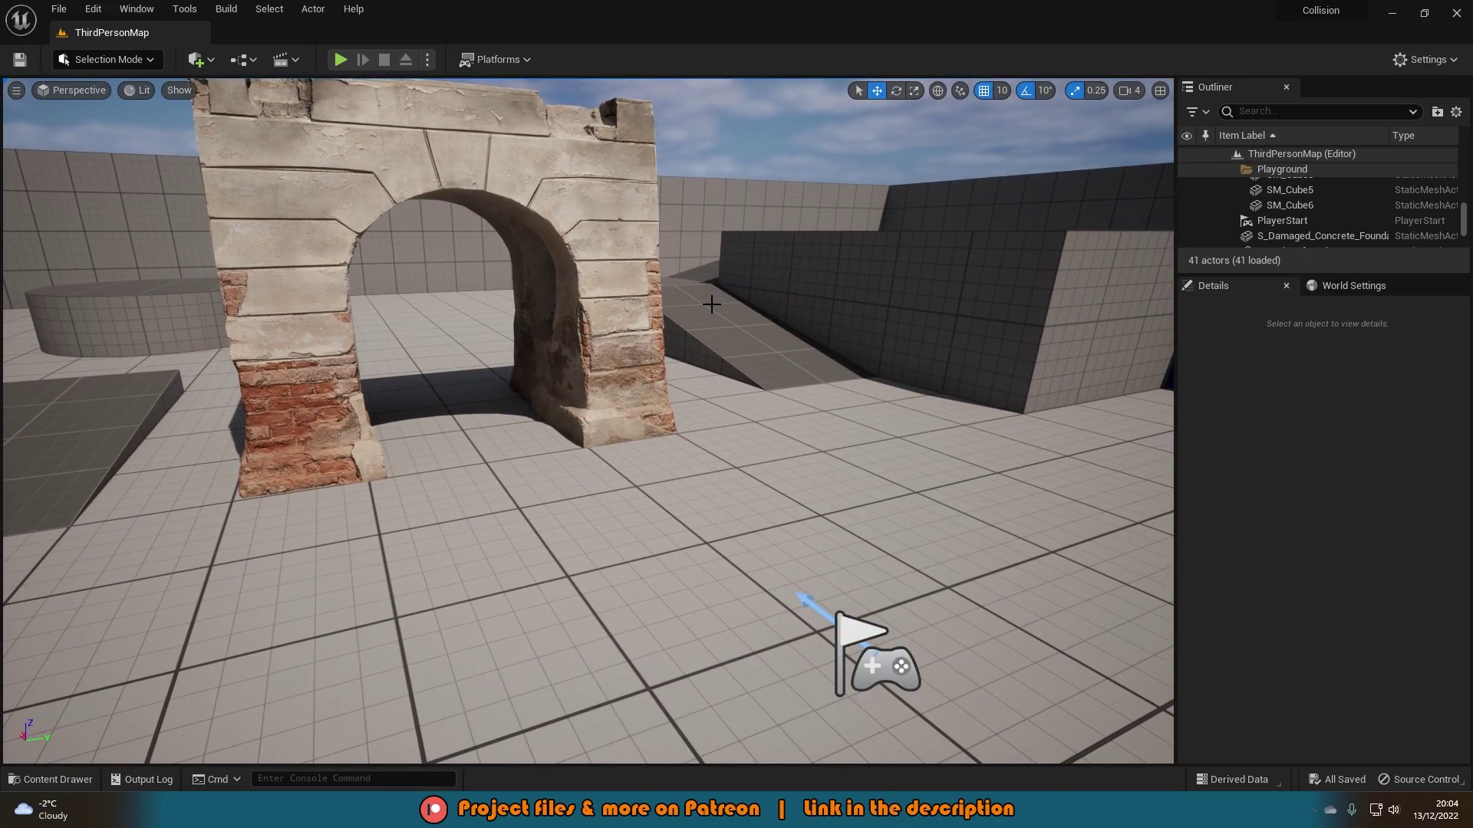
pyautogui.press('a')
pyautogui.moveTo(708, 304); pyautogui.dragTo(462, 125, button='right')
pyautogui.press('s')
pyautogui.press('w')
pyautogui.press('e')
pyautogui.press('d')
# Step: Play-test the level by running the character into the arch's opening and side walls, and stop the session
pyautogui.click(340, 59)
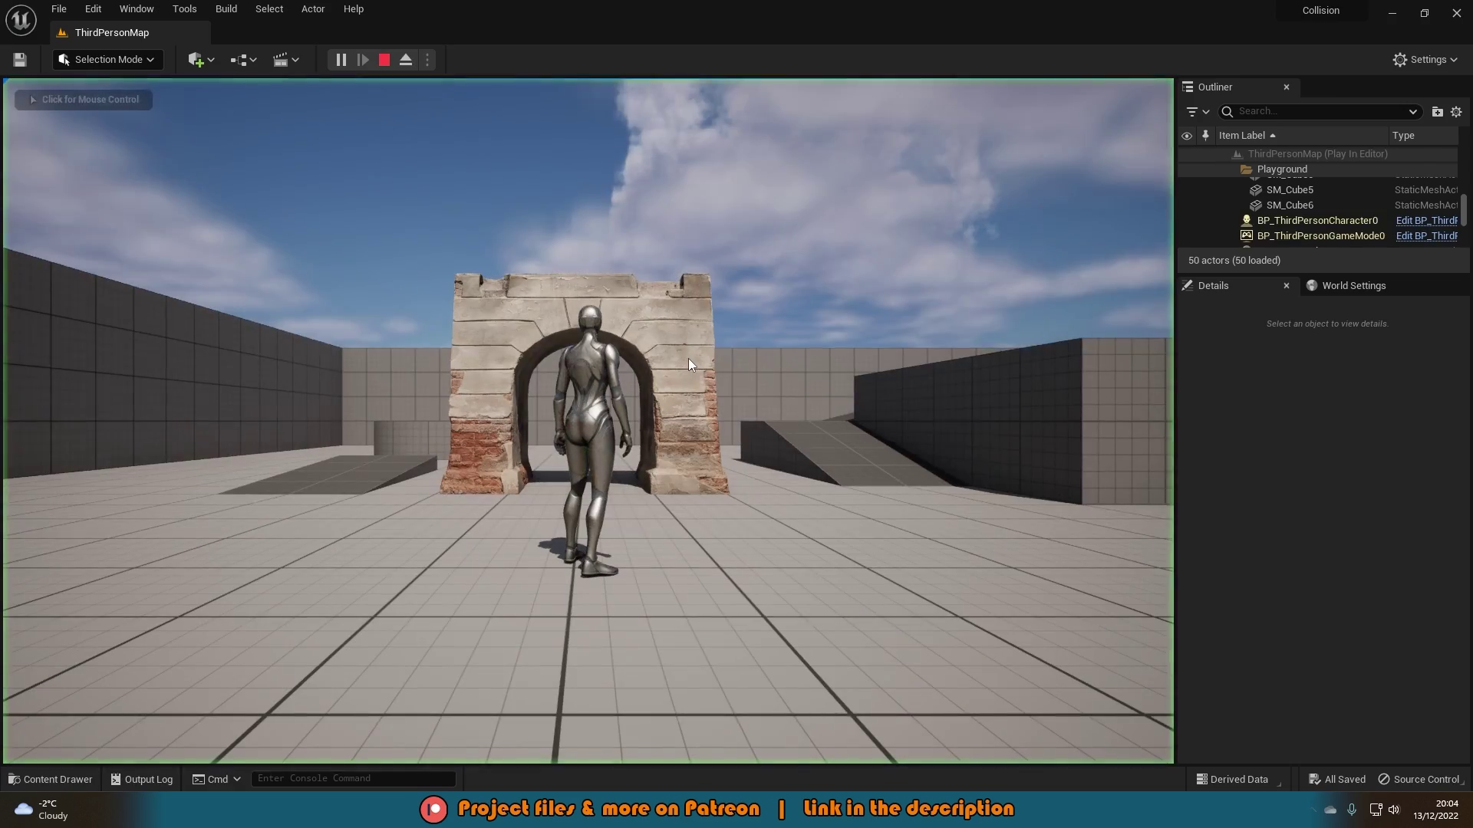
pyautogui.press('w')
pyautogui.press('a')
pyautogui.press('d')
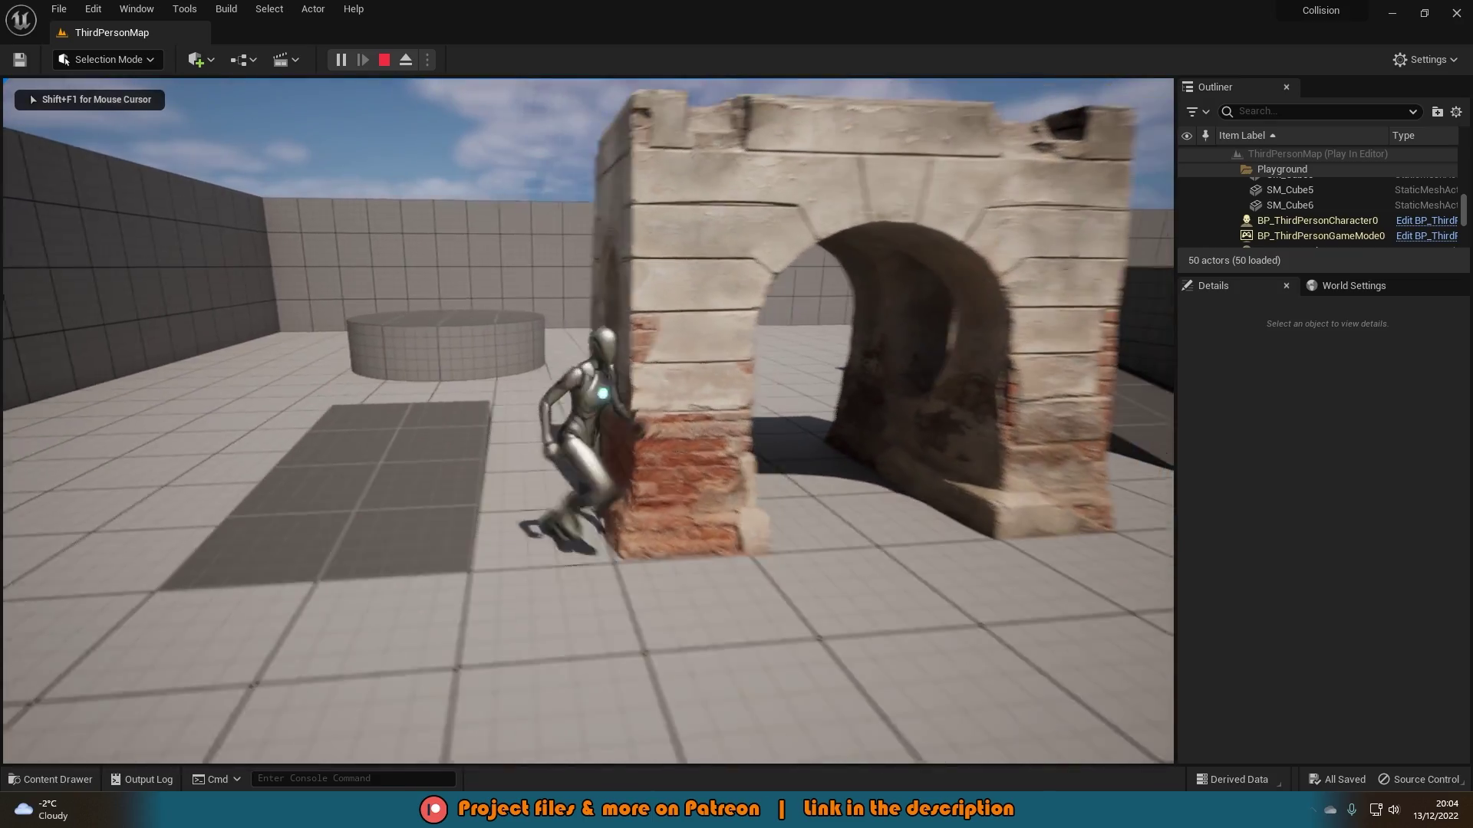
pyautogui.press('w')
pyautogui.press('a')
pyautogui.press('s')
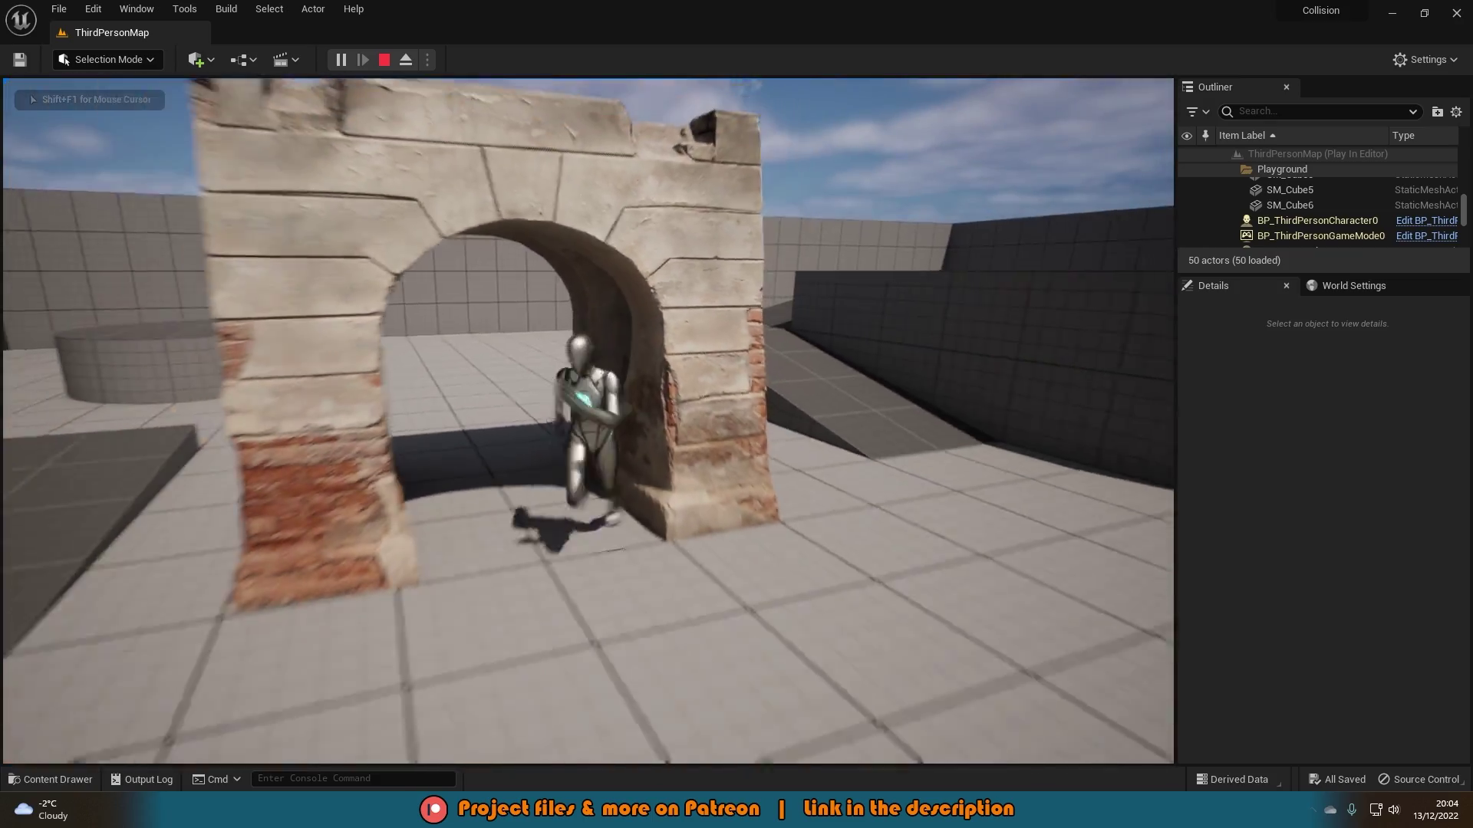
pyautogui.press('a')
pyautogui.press('w')
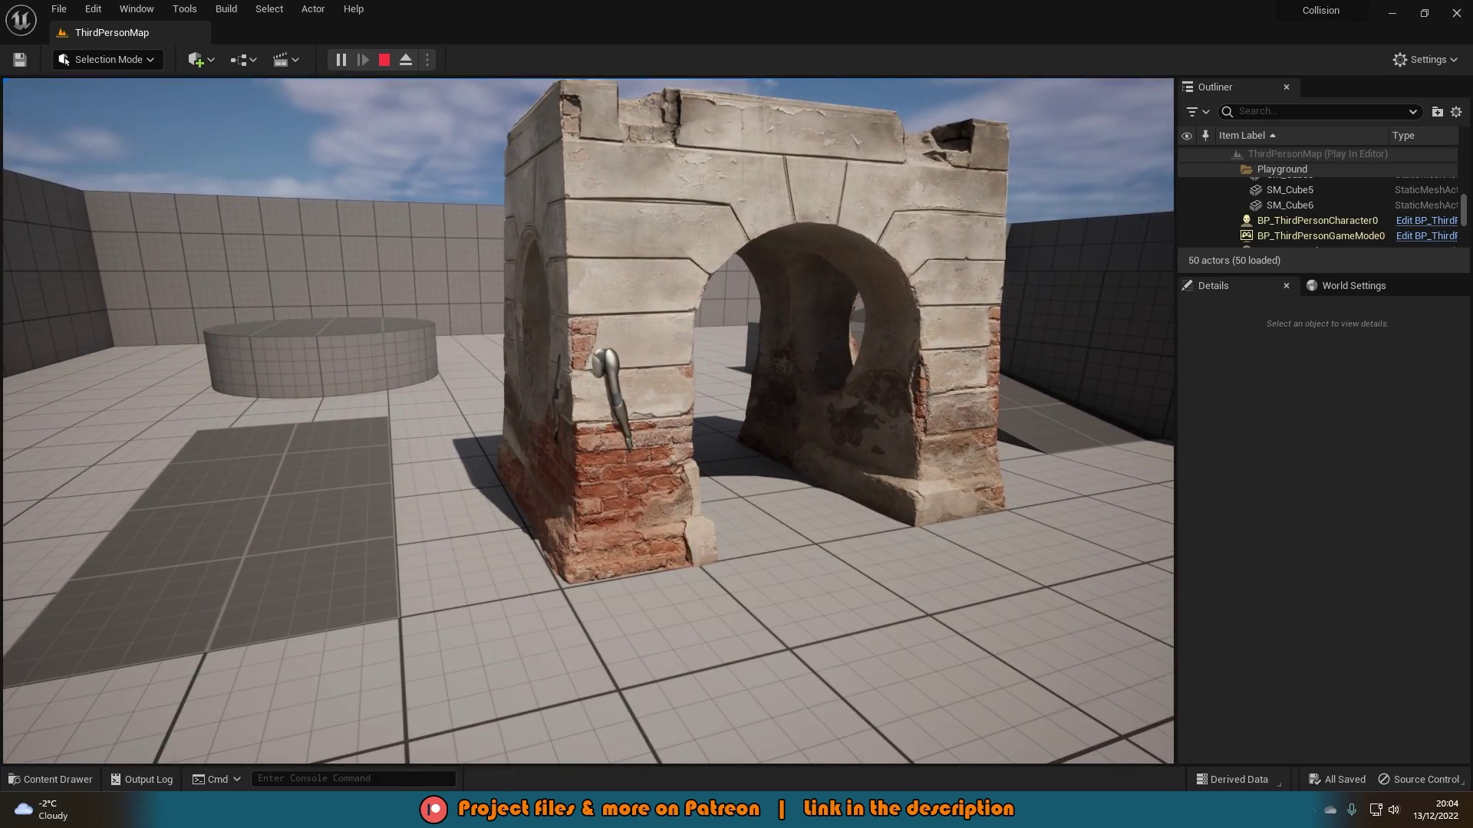
pyautogui.press('d')
pyautogui.press('s')
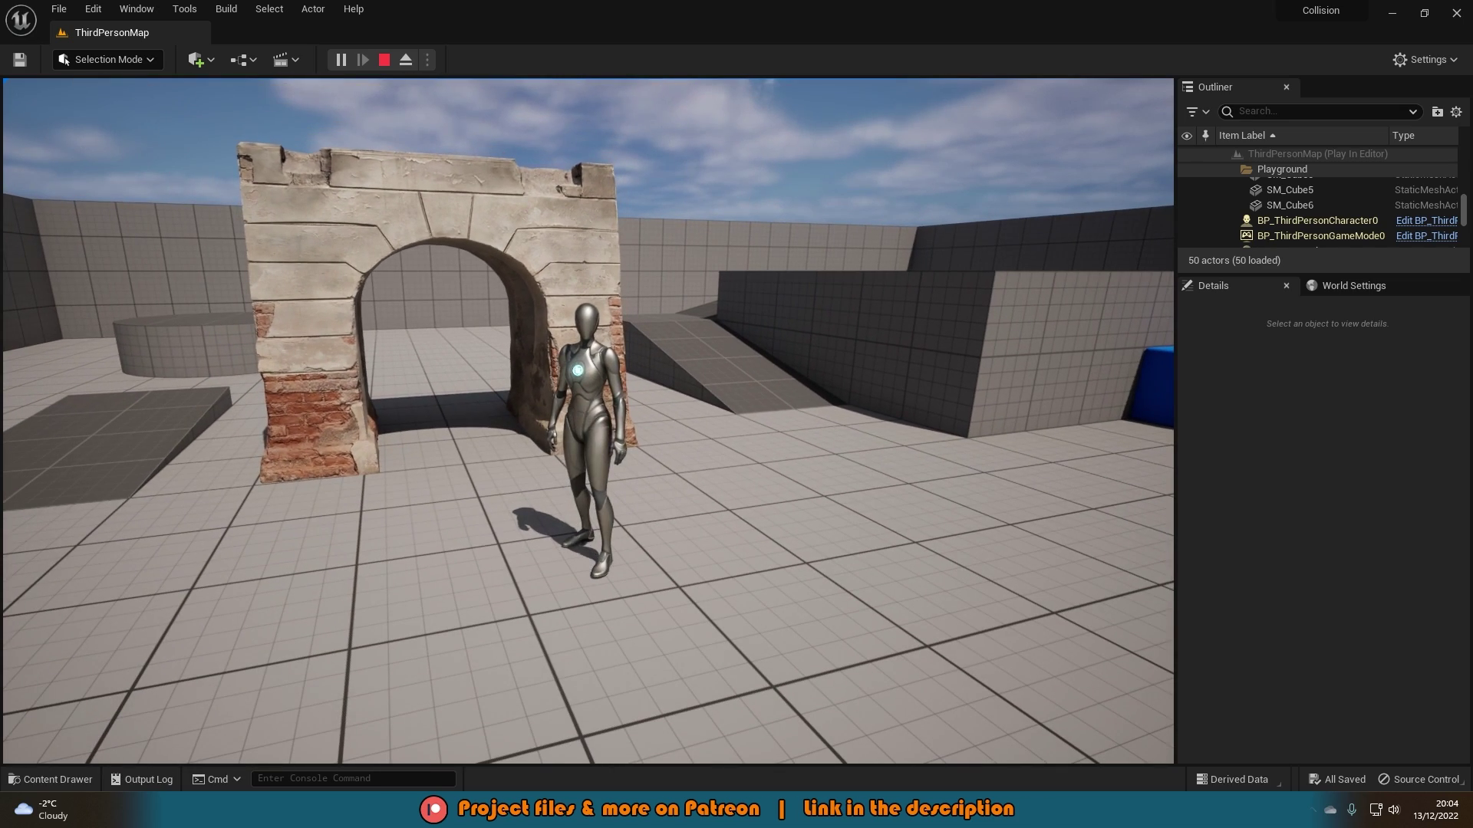
pyautogui.press('Escape')
# Step: Open the damaged concrete arch mesh from the project content in its static mesh editor
pyautogui.moveTo(721, 375); pyautogui.dragTo(721, 375, button='right')
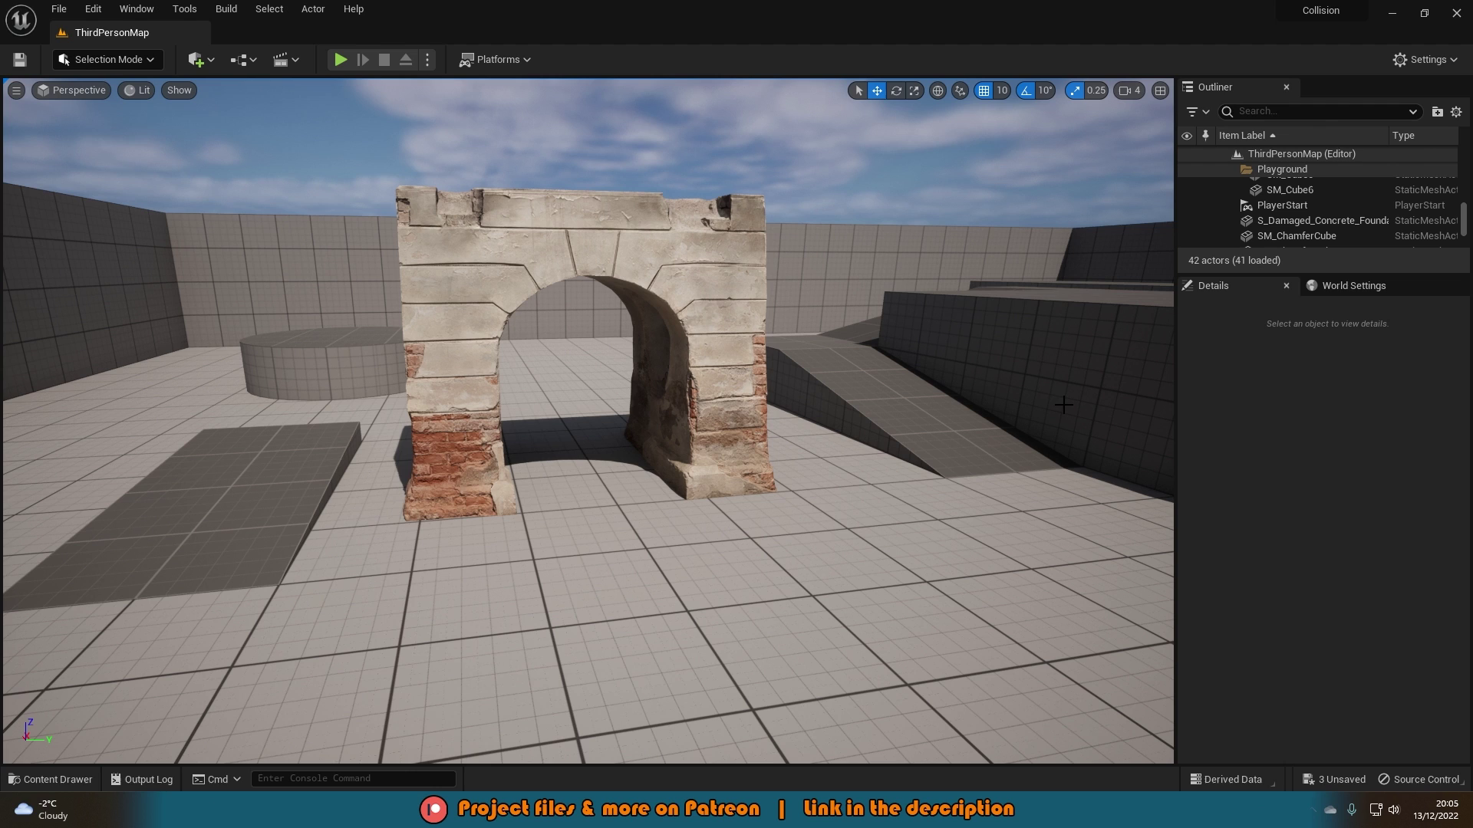
pyautogui.hotkey('ctrl', 'space')
pyautogui.moveTo(363, 596)
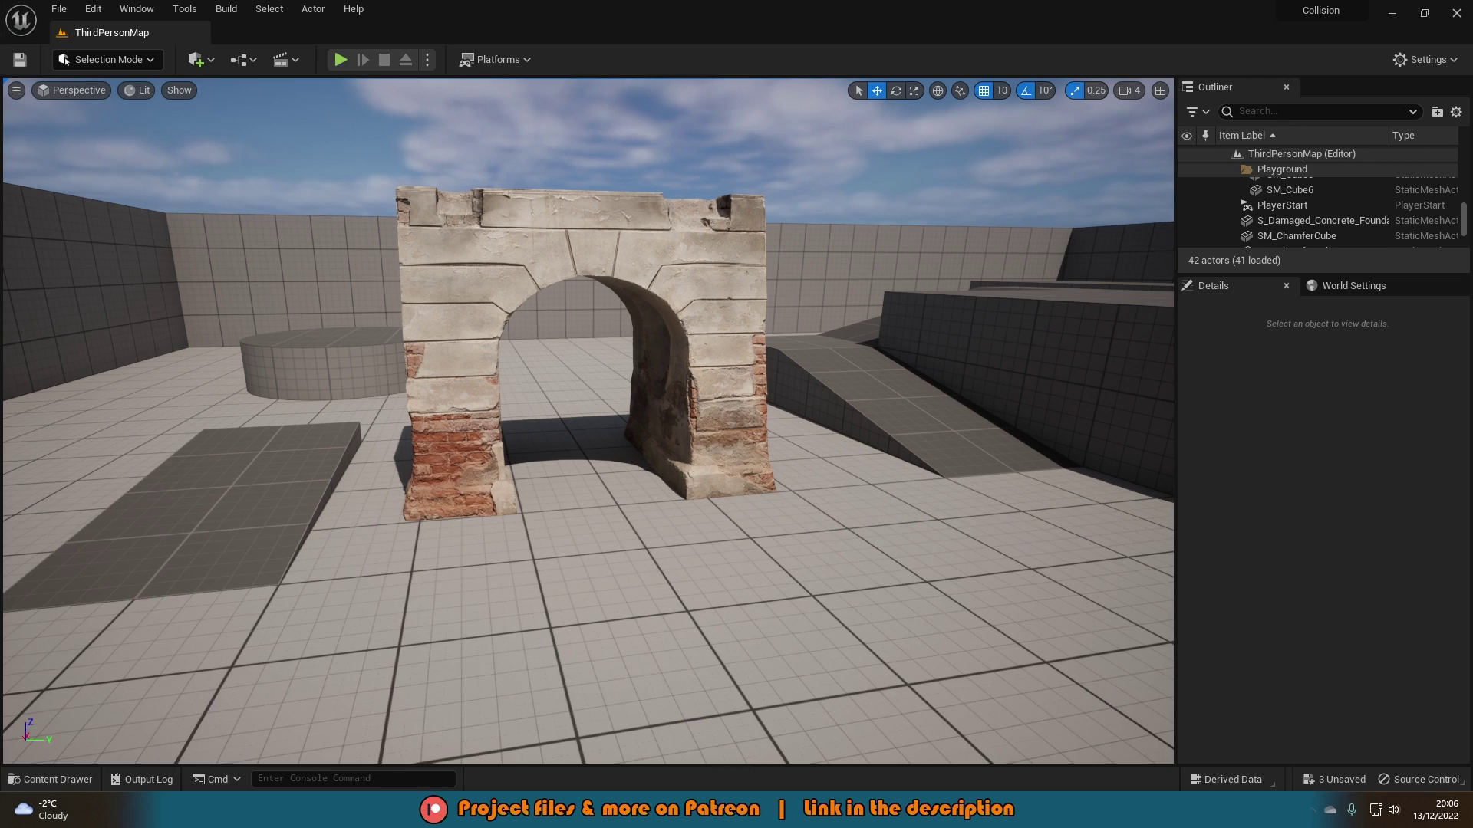
pyautogui.moveTo(1, 96); pyautogui.dragTo(654, 1)
pyautogui.moveTo(647, 362); pyautogui.dragTo(772, 382, button='right')
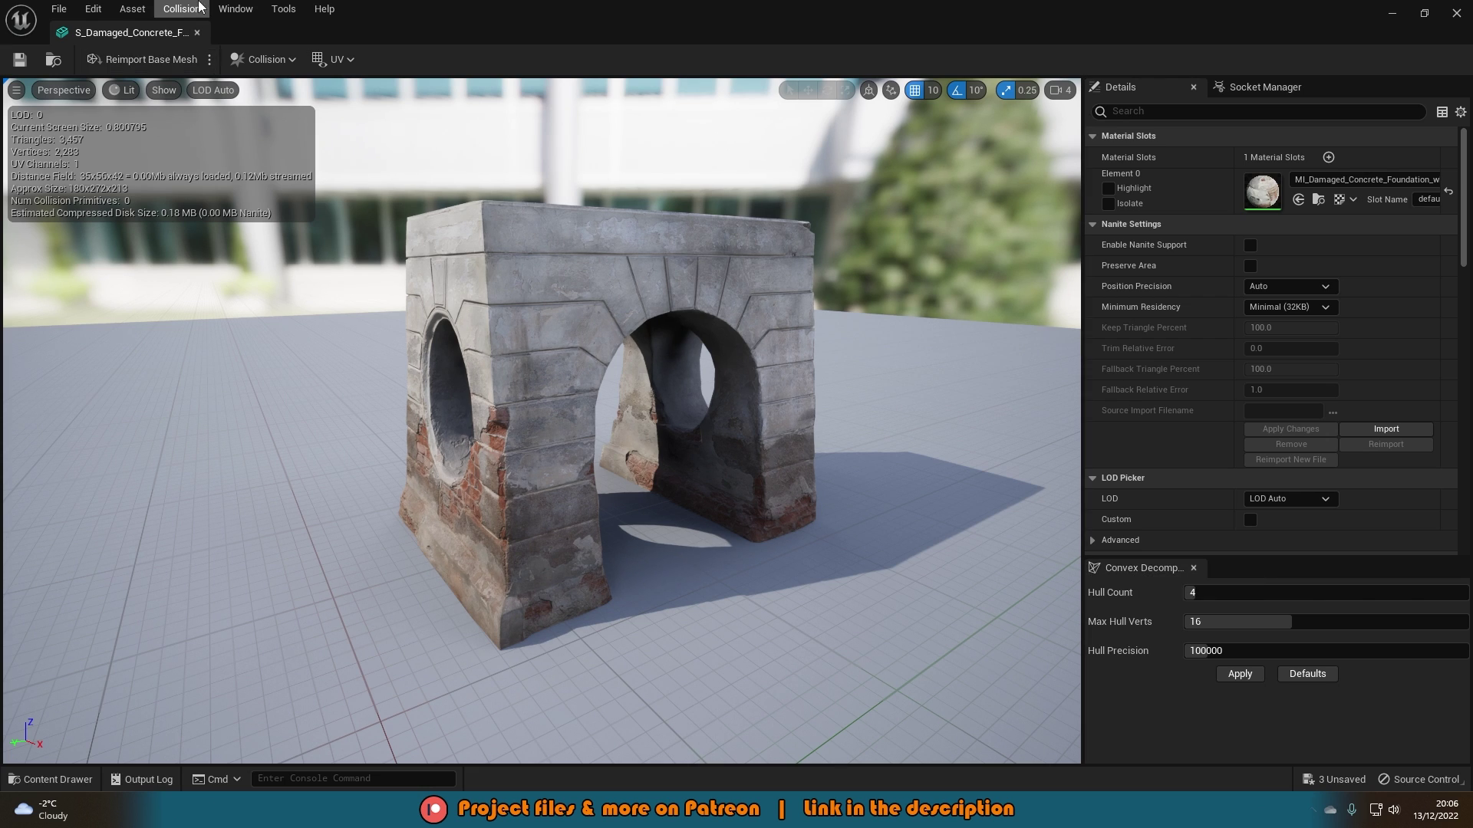
# Step: Generate convex decomposition collision for the arch with hull count 4, max hull verts 16 and hull precision 100000, and save the mesh
pyautogui.click(222, 8)
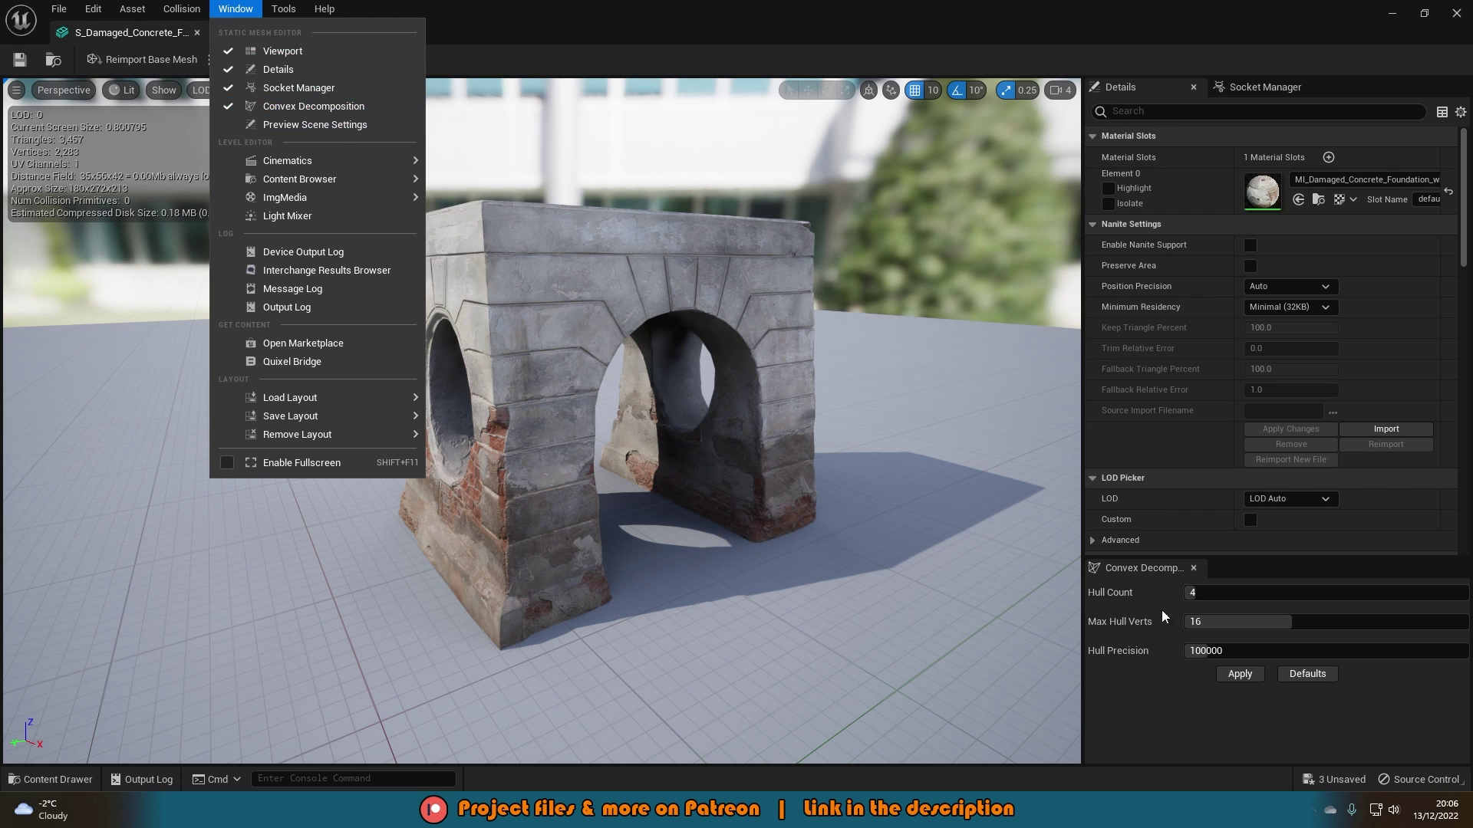
pyautogui.click(1151, 694)
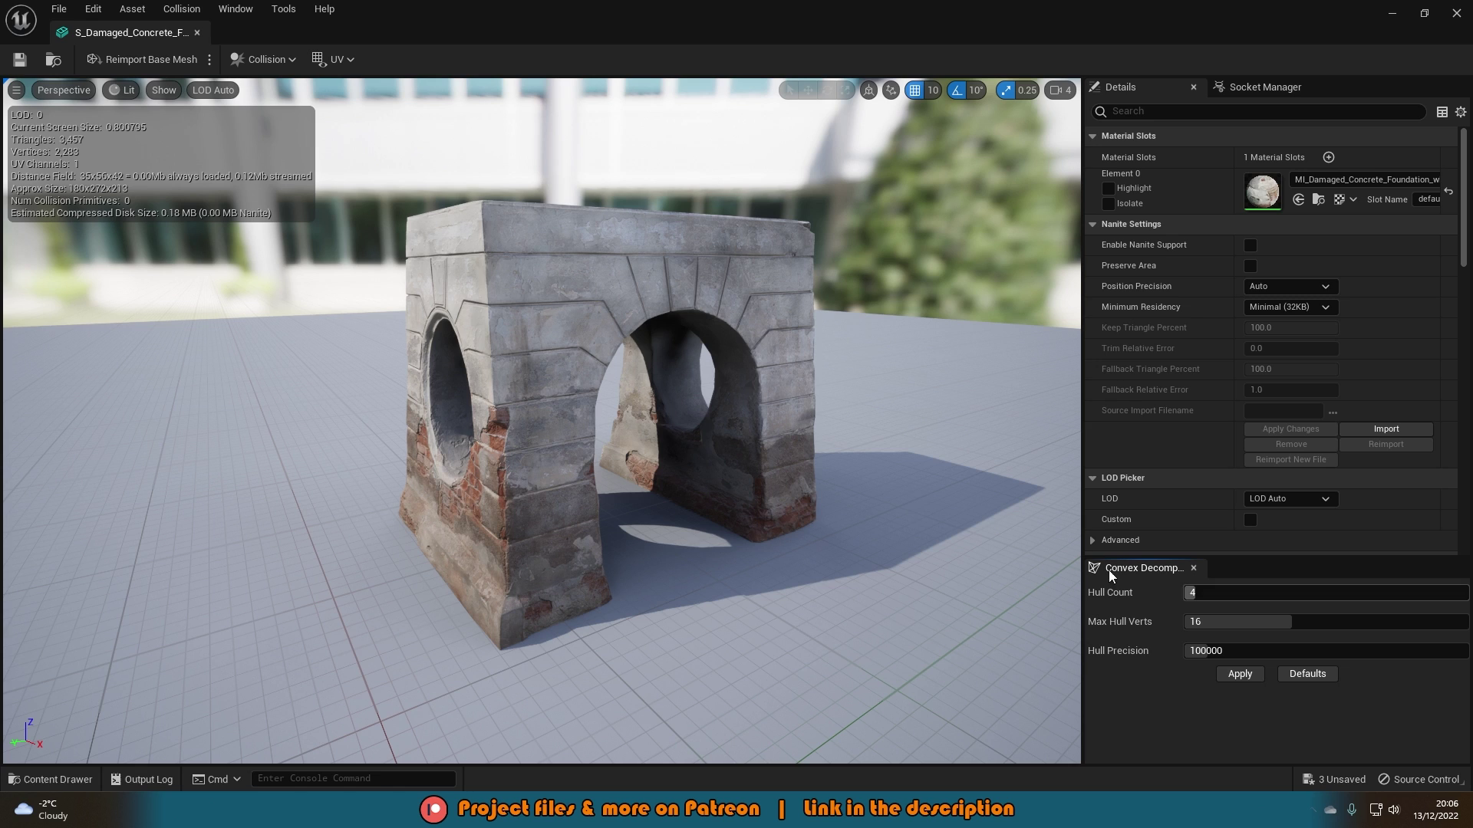
pyautogui.moveTo(564, 379); pyautogui.dragTo(652, 395, button='middle')
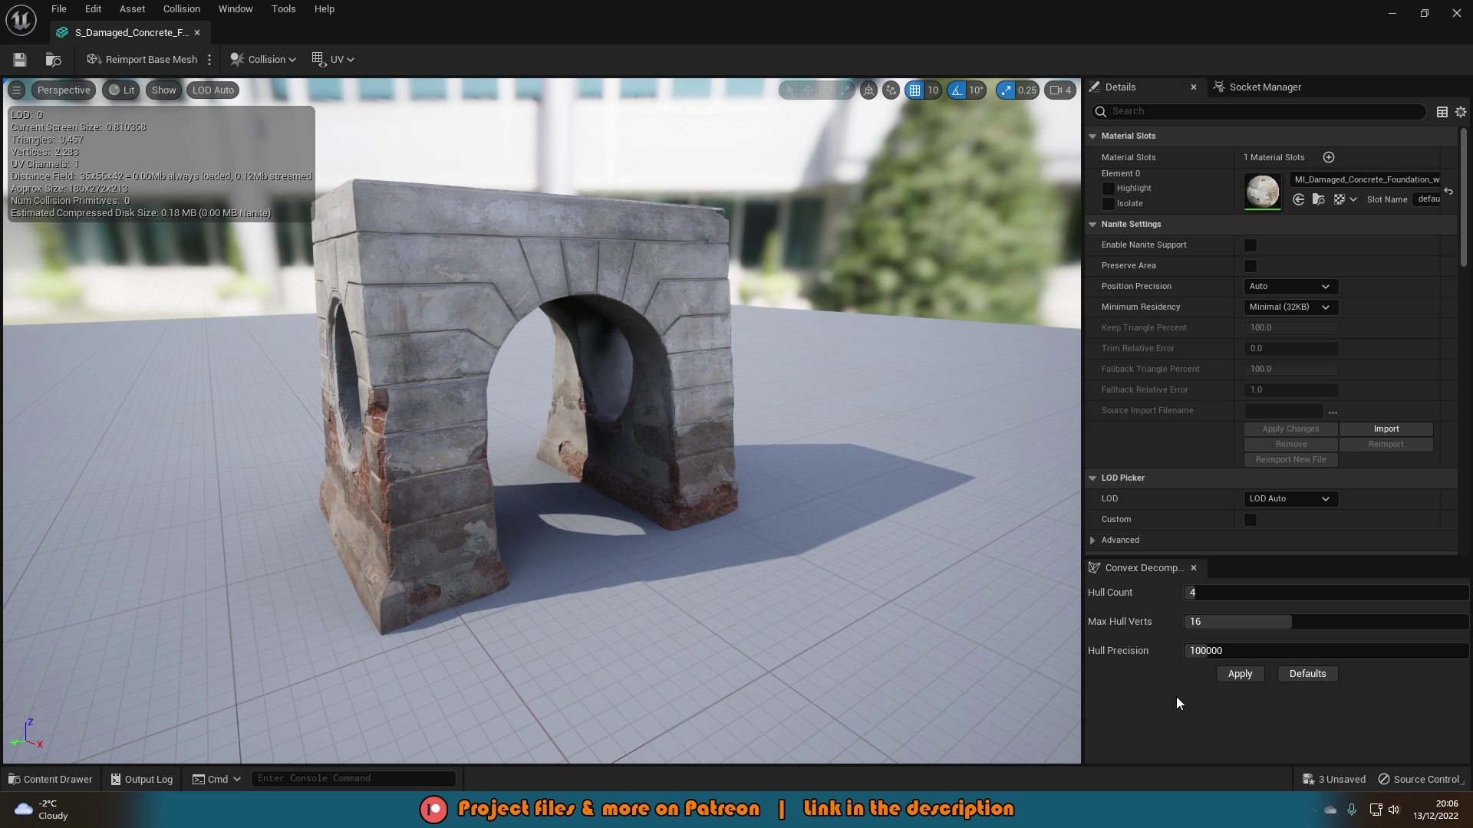
pyautogui.click(1241, 674)
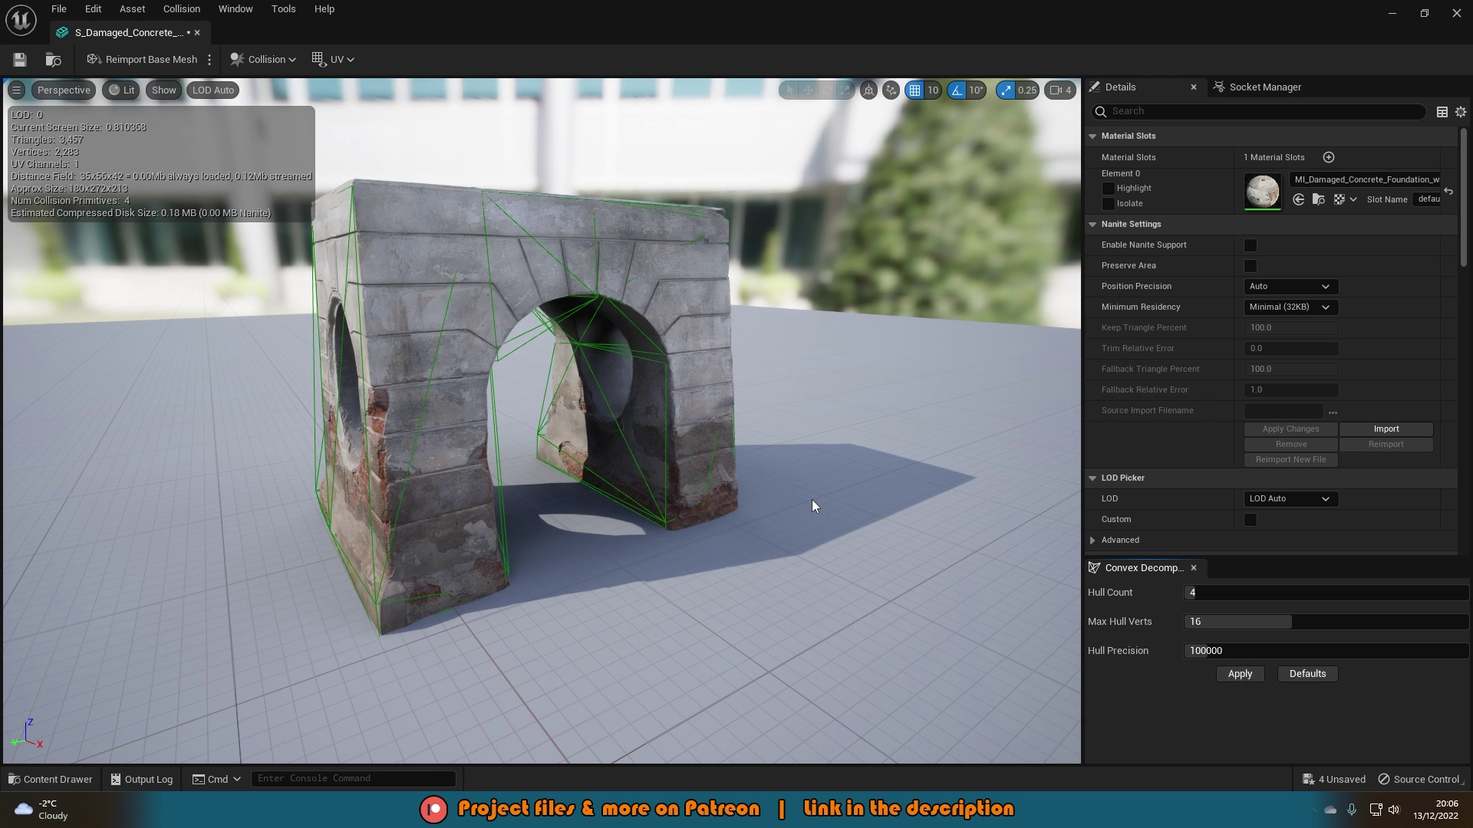
pyautogui.moveTo(491, 286); pyautogui.dragTo(376, 287, button='right')
pyautogui.moveTo(491, 353); pyautogui.dragTo(445, 344, button='right')
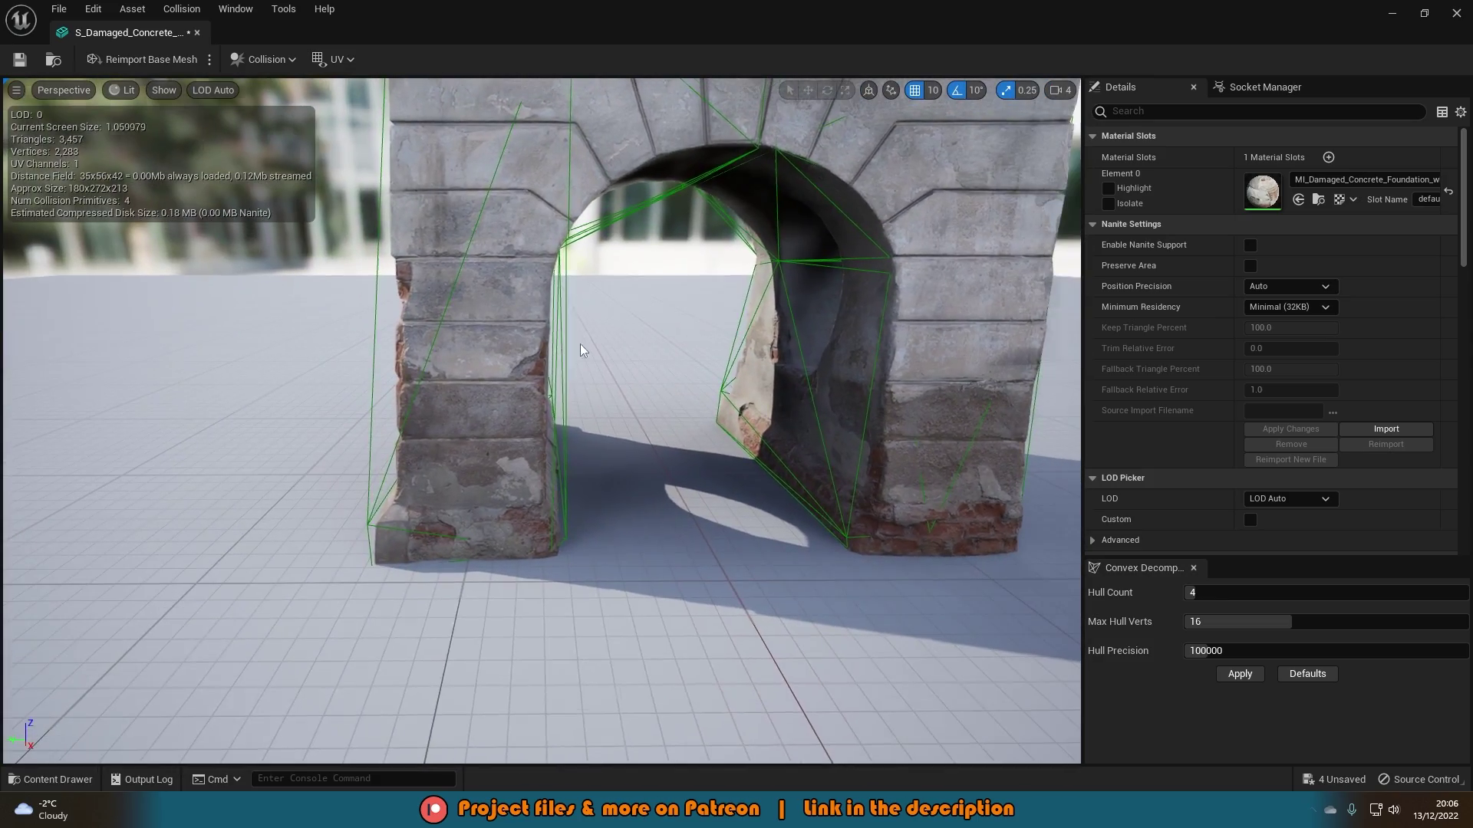
pyautogui.click(20, 59)
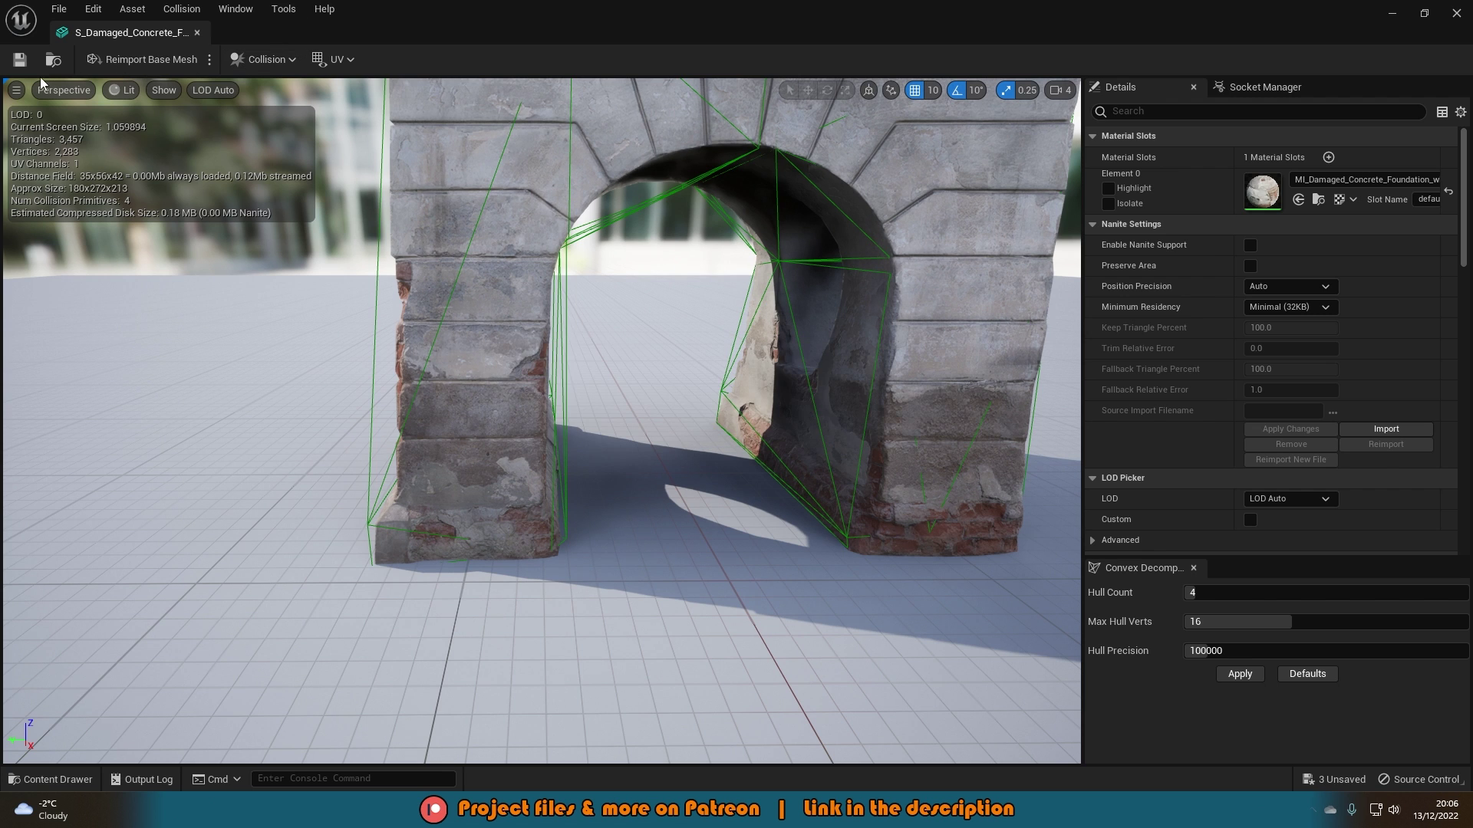
# Step: Return to the level and play-test the arch's collision by running the character through its opening, and end the session
pyautogui.click(1393, 14)
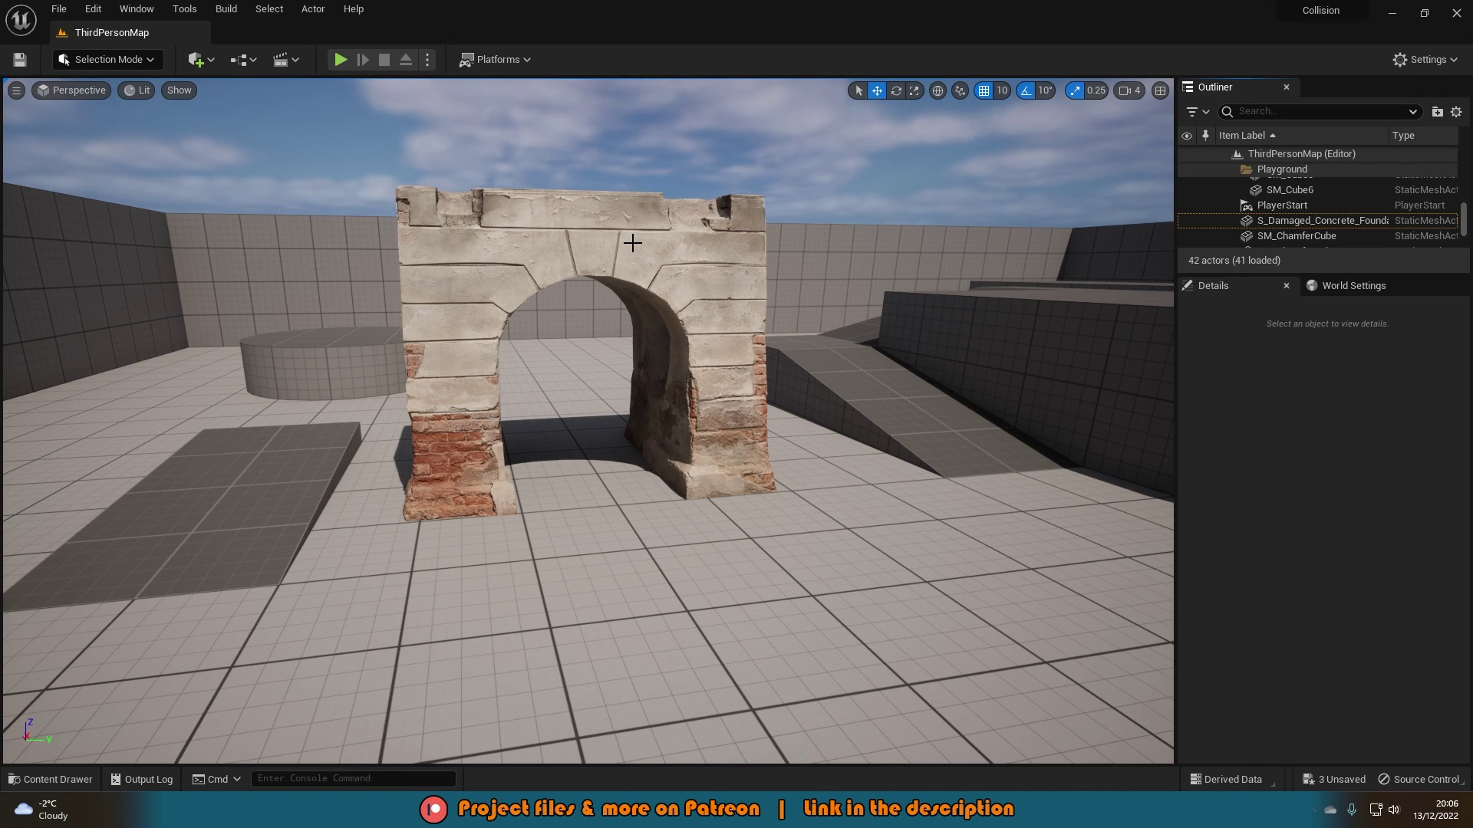
pyautogui.hotkey('alt', 'p')
pyautogui.press('w')
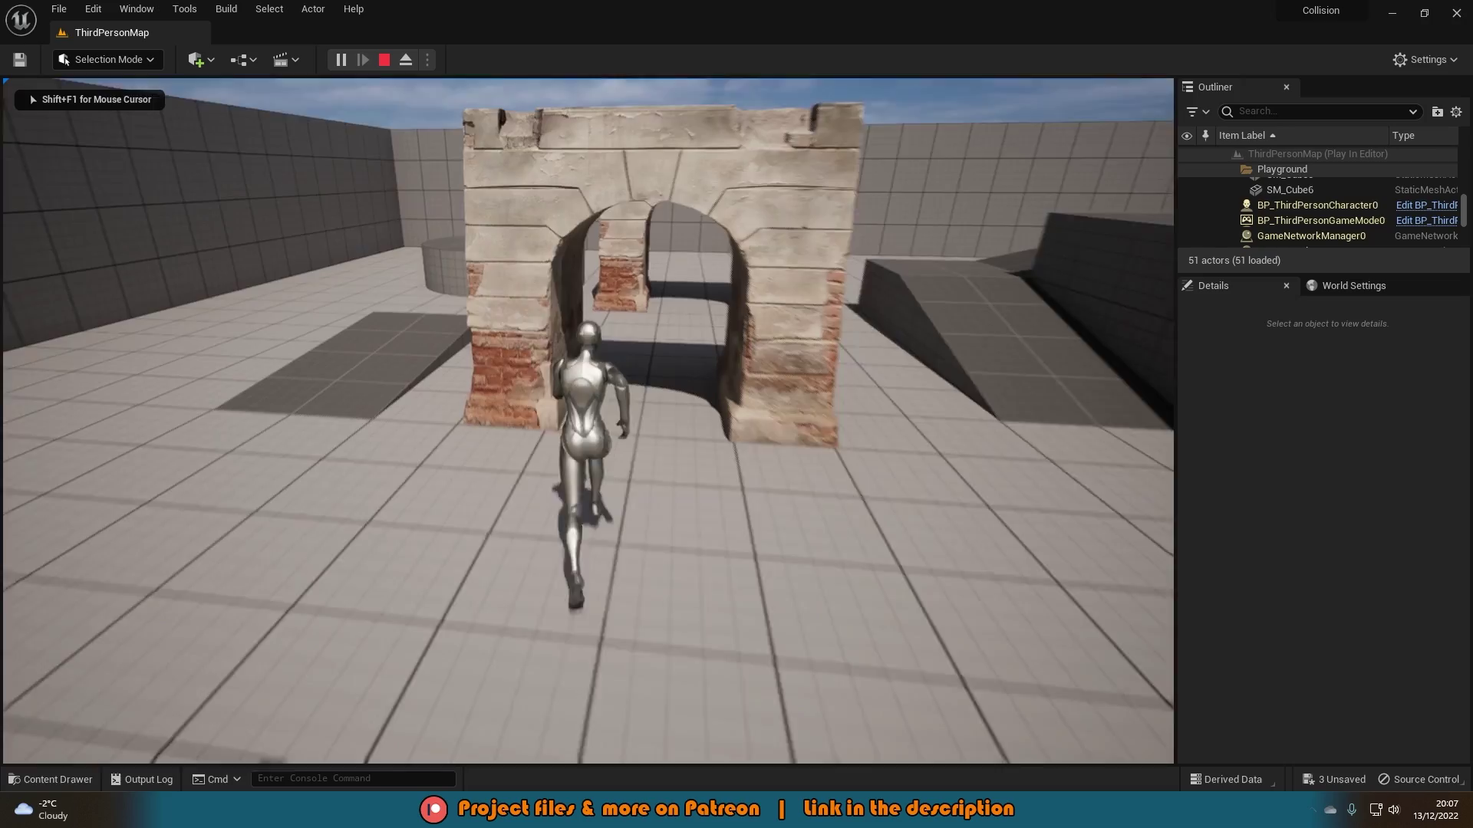
pyautogui.press('d')
pyautogui.press('a')
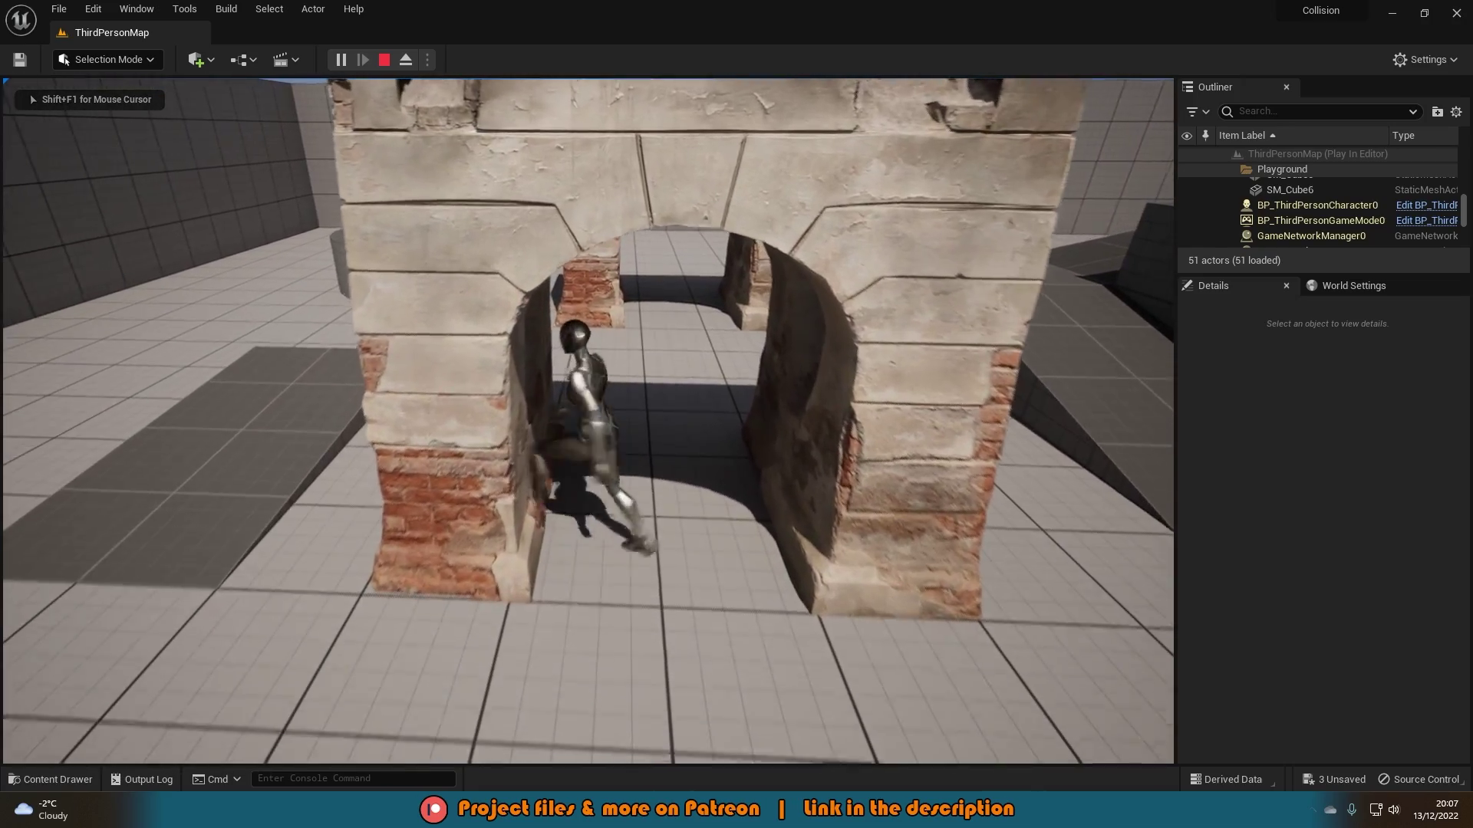
pyautogui.press('d')
pyautogui.press('s')
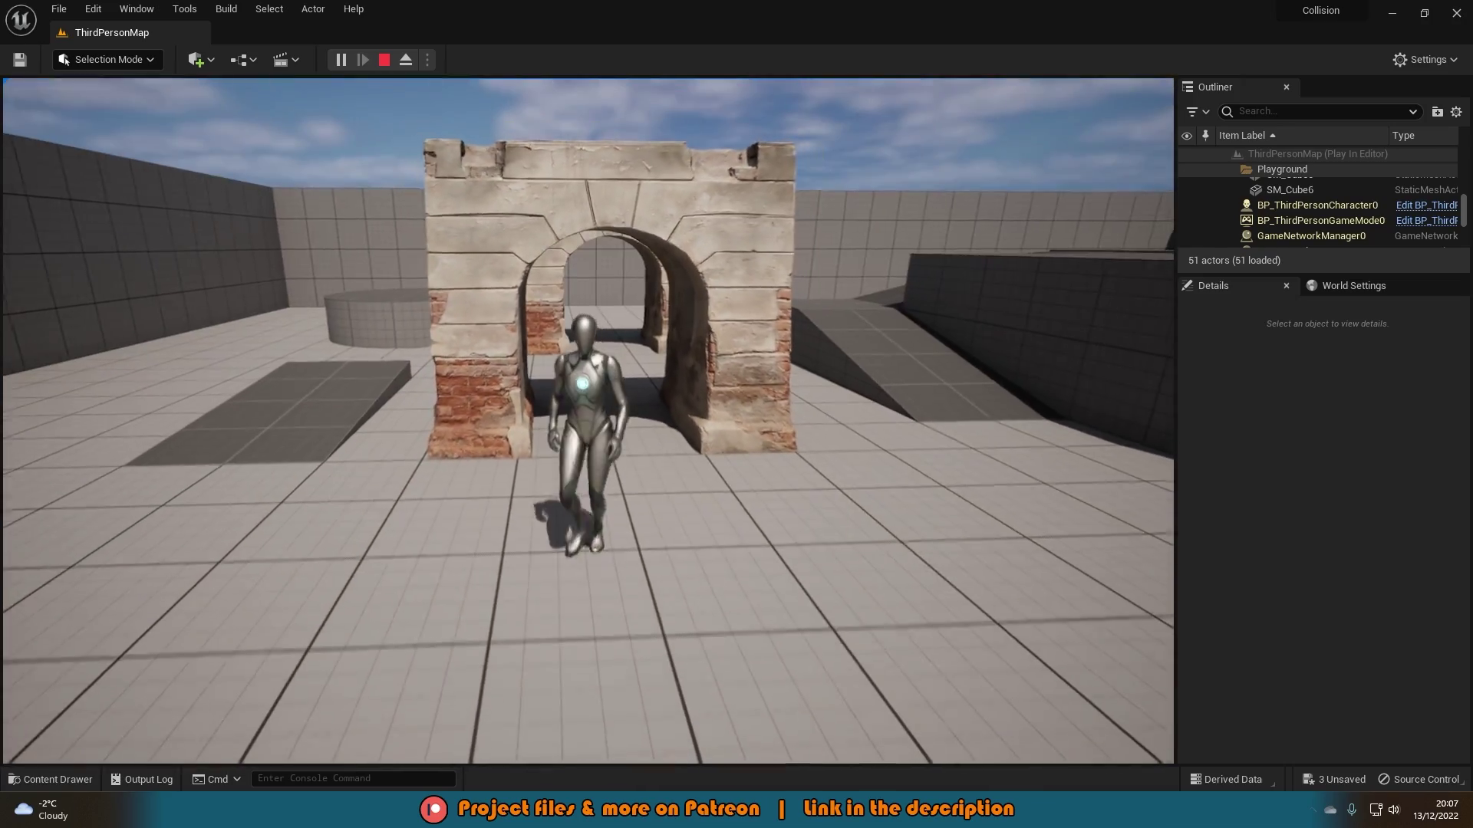
pyautogui.press('w')
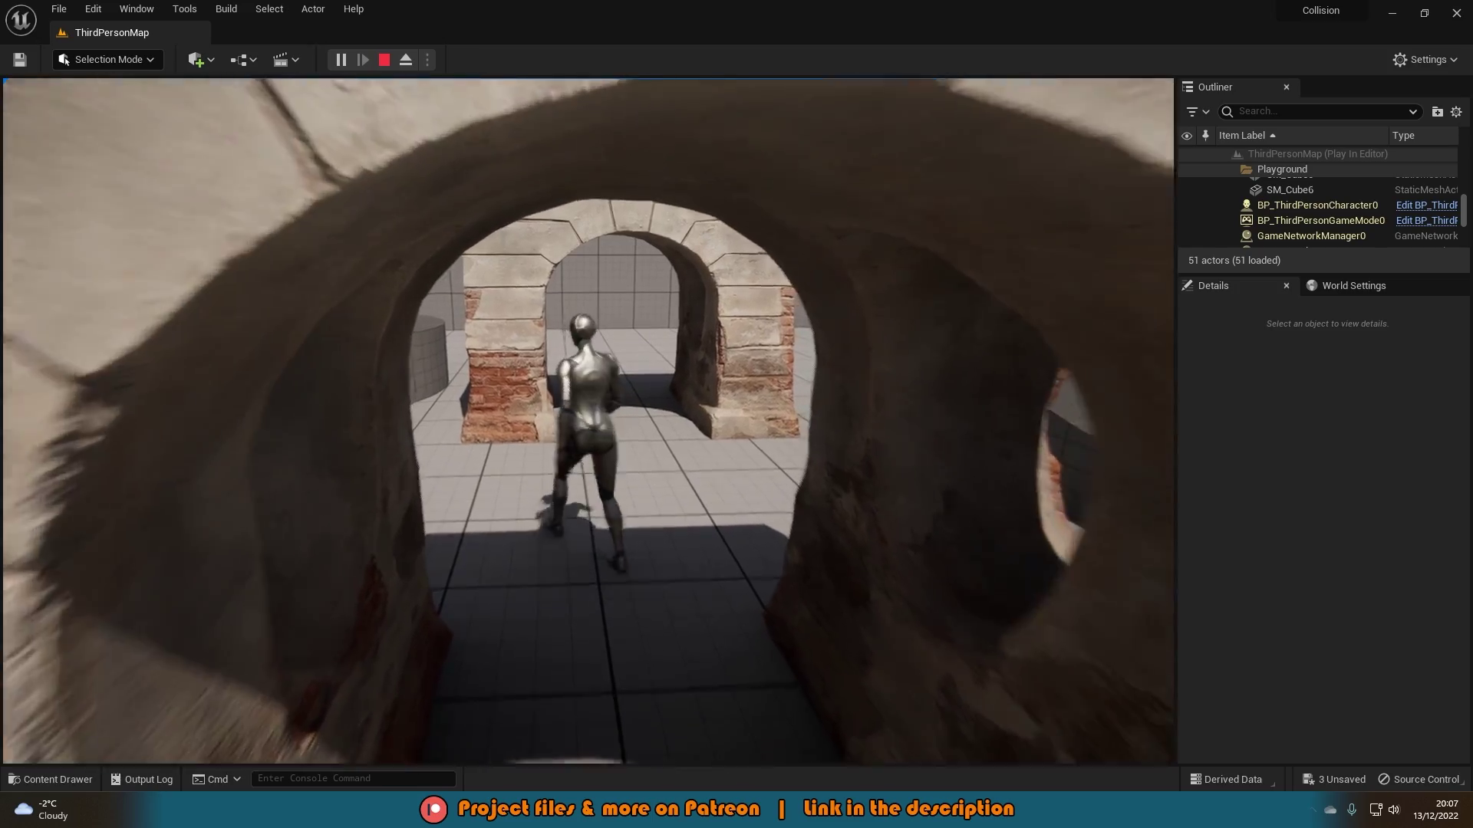
pyautogui.press('w')
pyautogui.press('a')
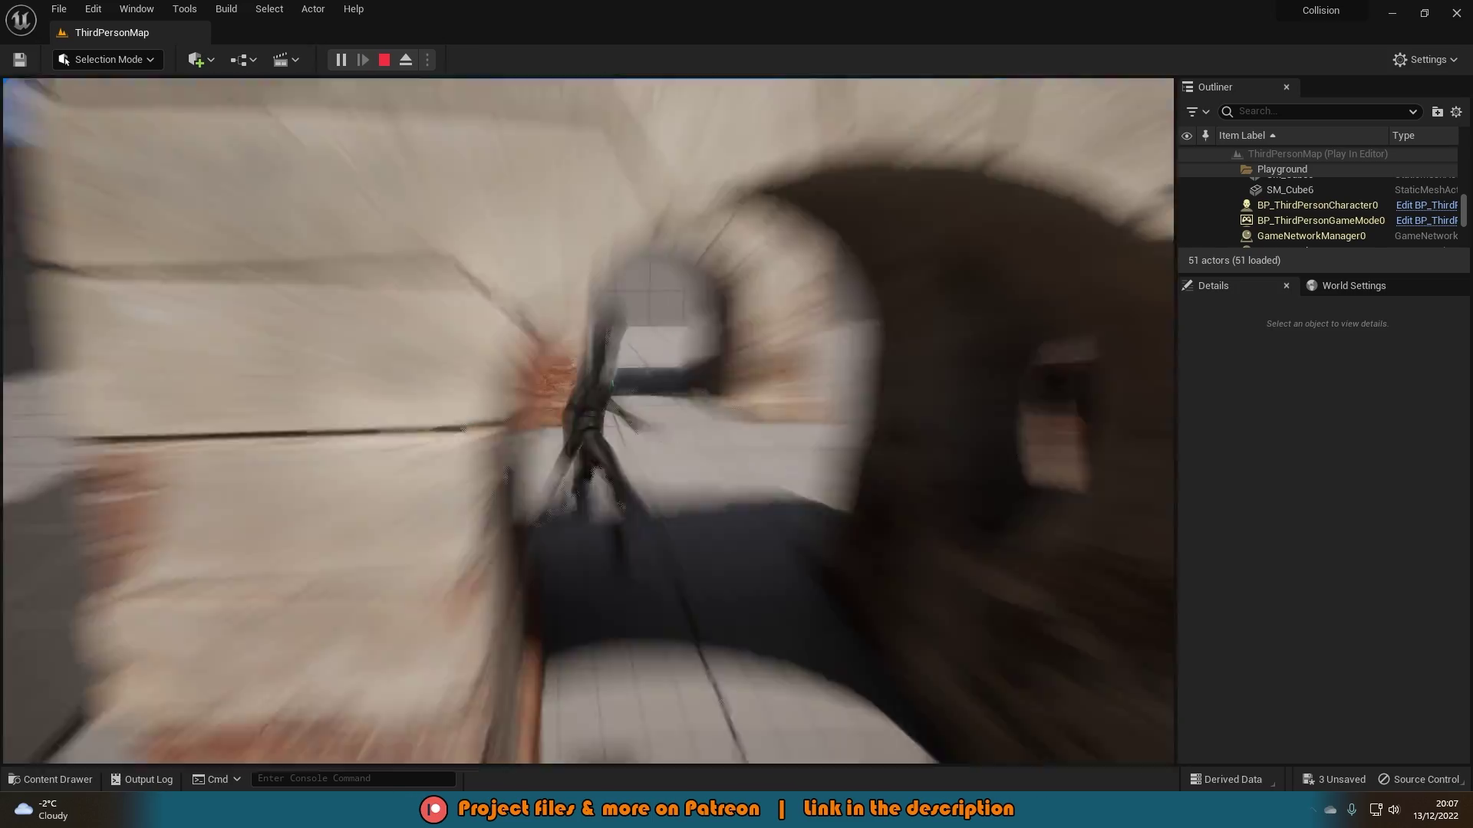
pyautogui.press('Escape')
pyautogui.press('s')
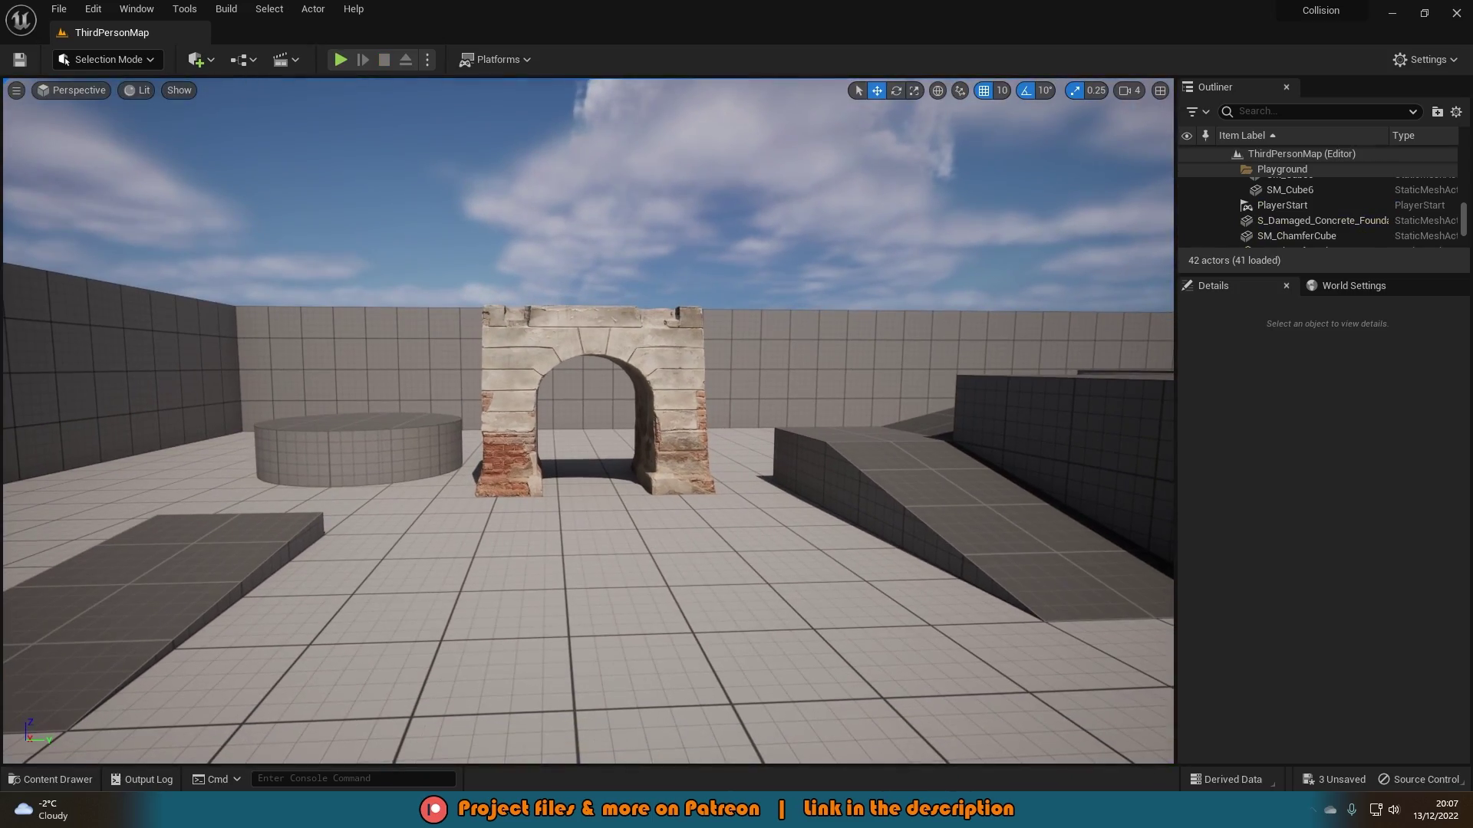
# Step: Switch back to the arch's static mesh editor and examine how closely the collision hulls follow the opening
pyautogui.moveTo(1097, 810)
pyautogui.click(1149, 741)
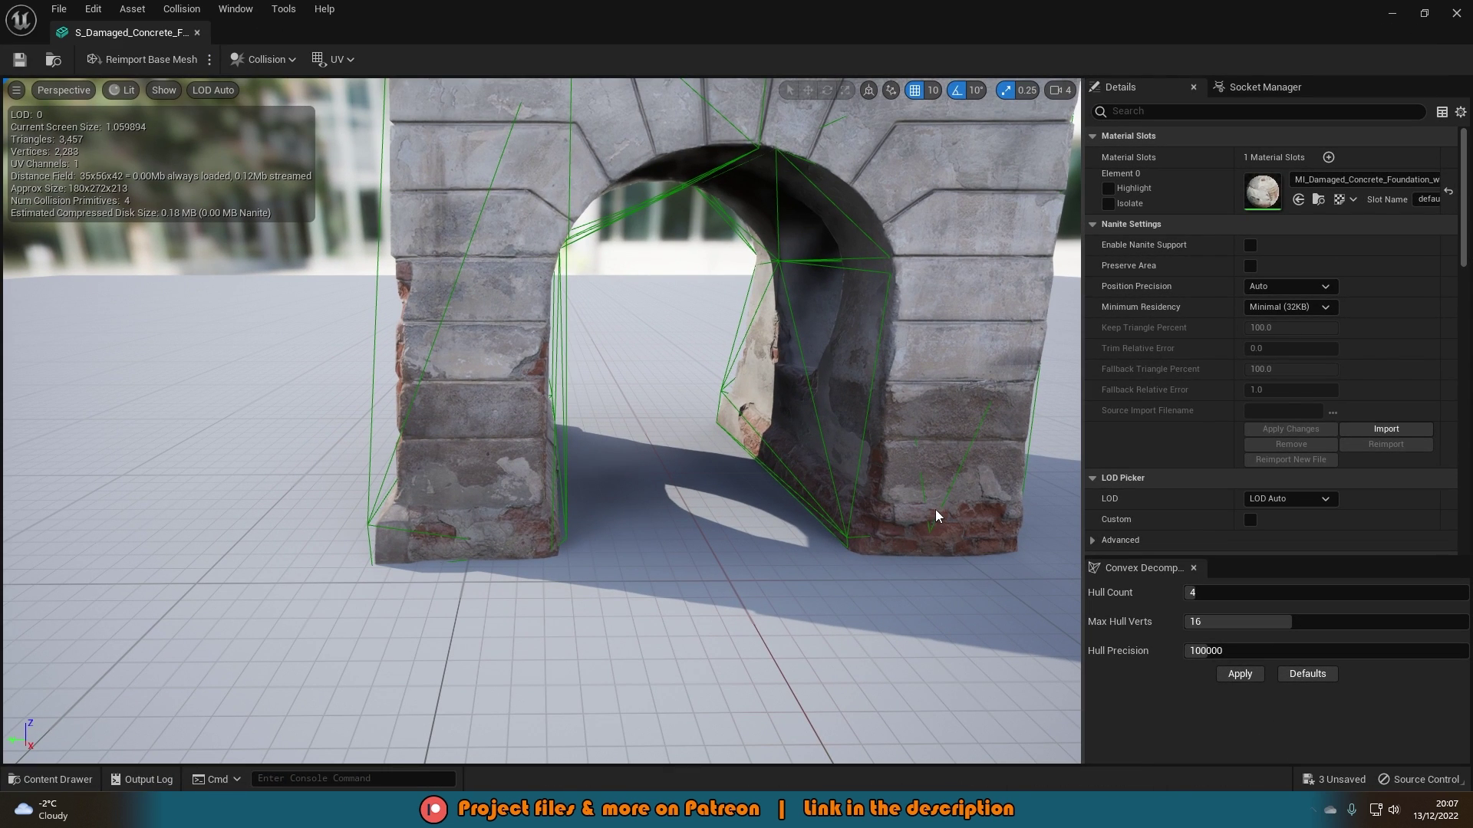
pyautogui.scroll(-5, 916, 500)
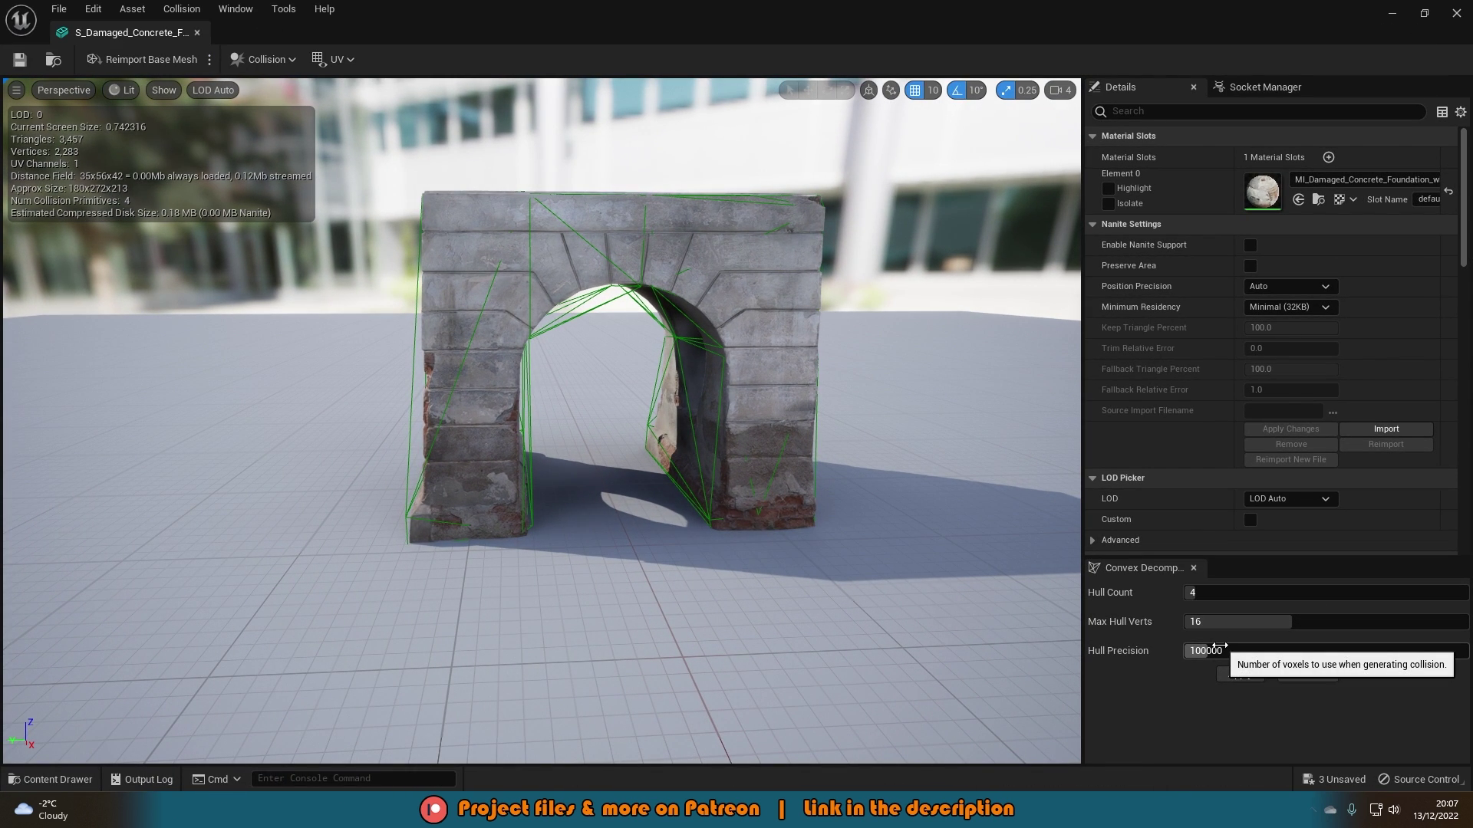
pyautogui.scroll(5, 881, 535)
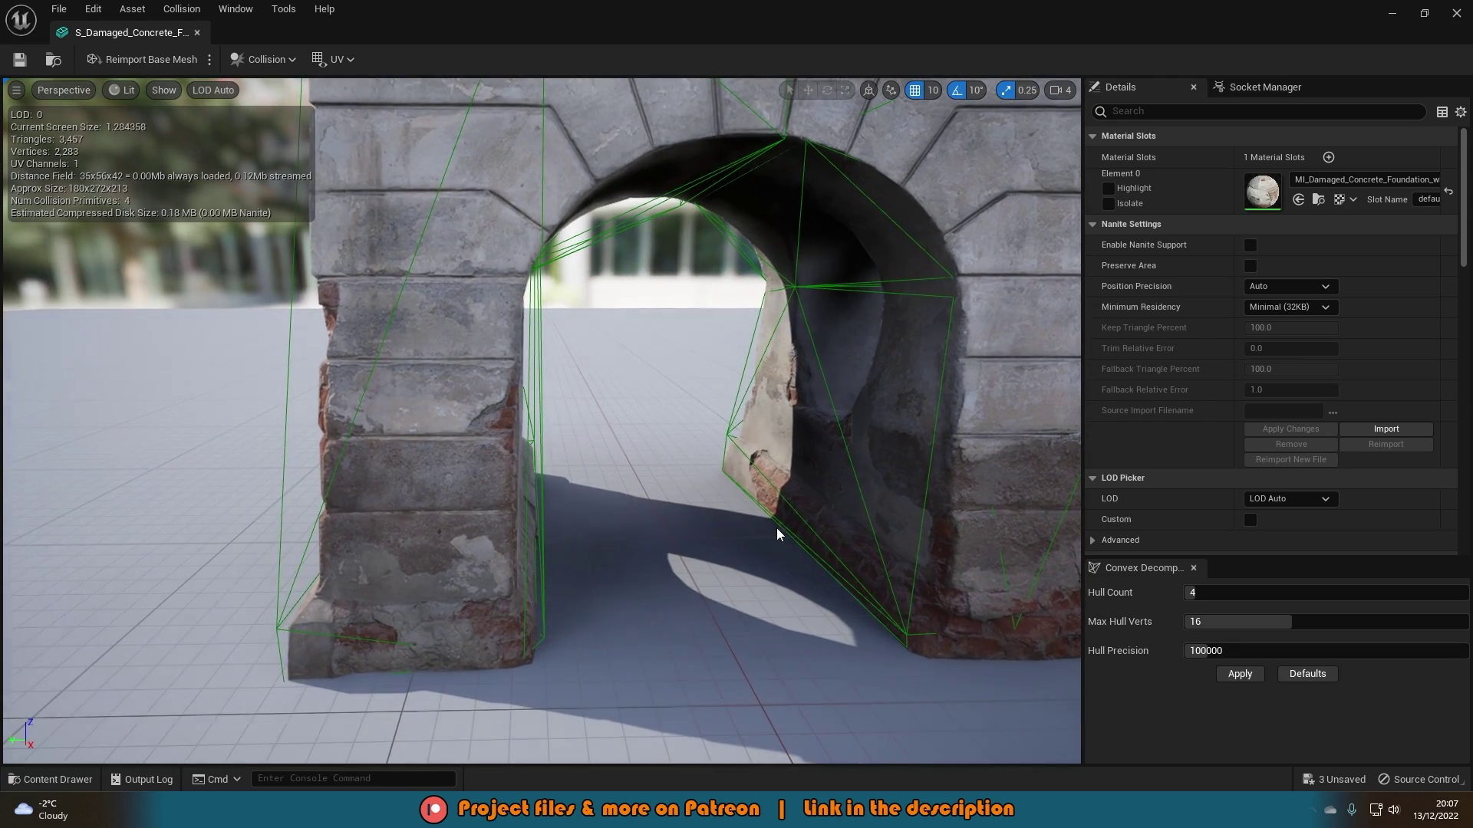
pyautogui.moveTo(605, 642); pyautogui.dragTo(599, 361, button='right')
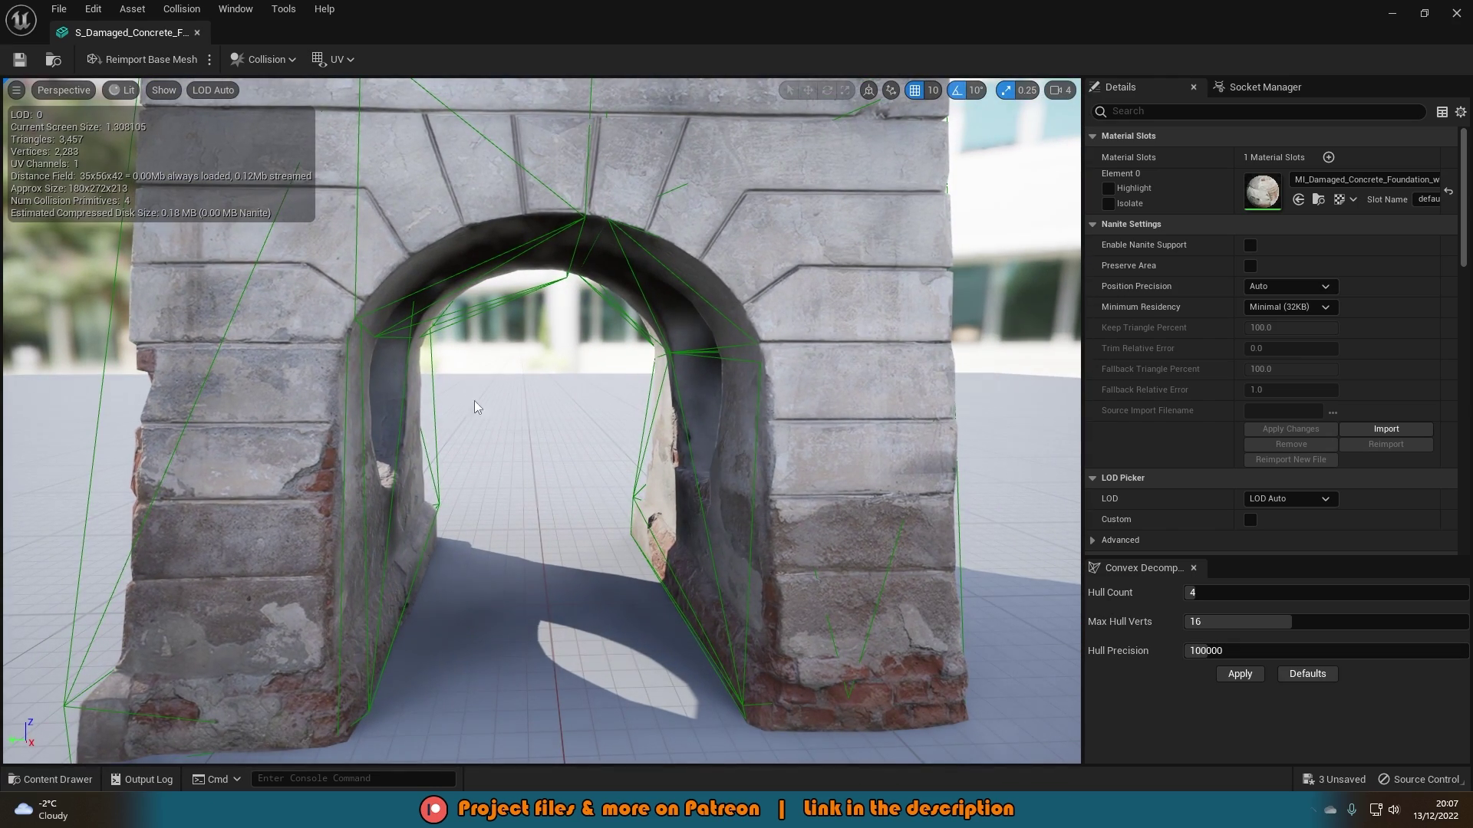
# Step: Set the hull precision to 200000, regenerate the arch's convex collision and inspect the hulls around the opening
pyautogui.click(1209, 649)
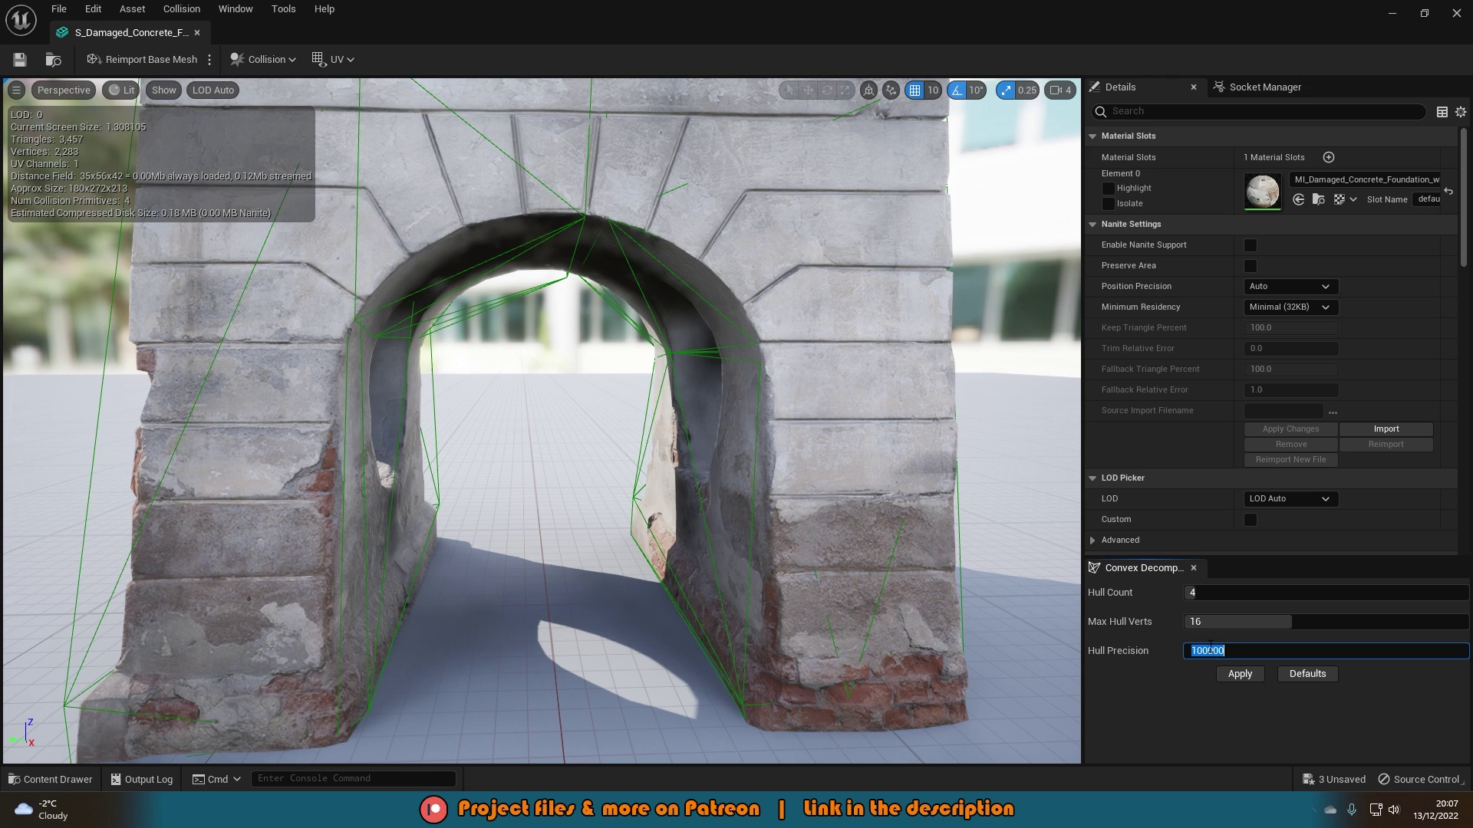
pyautogui.write('200000')
pyautogui.press('Return')
pyautogui.click(1224, 677)
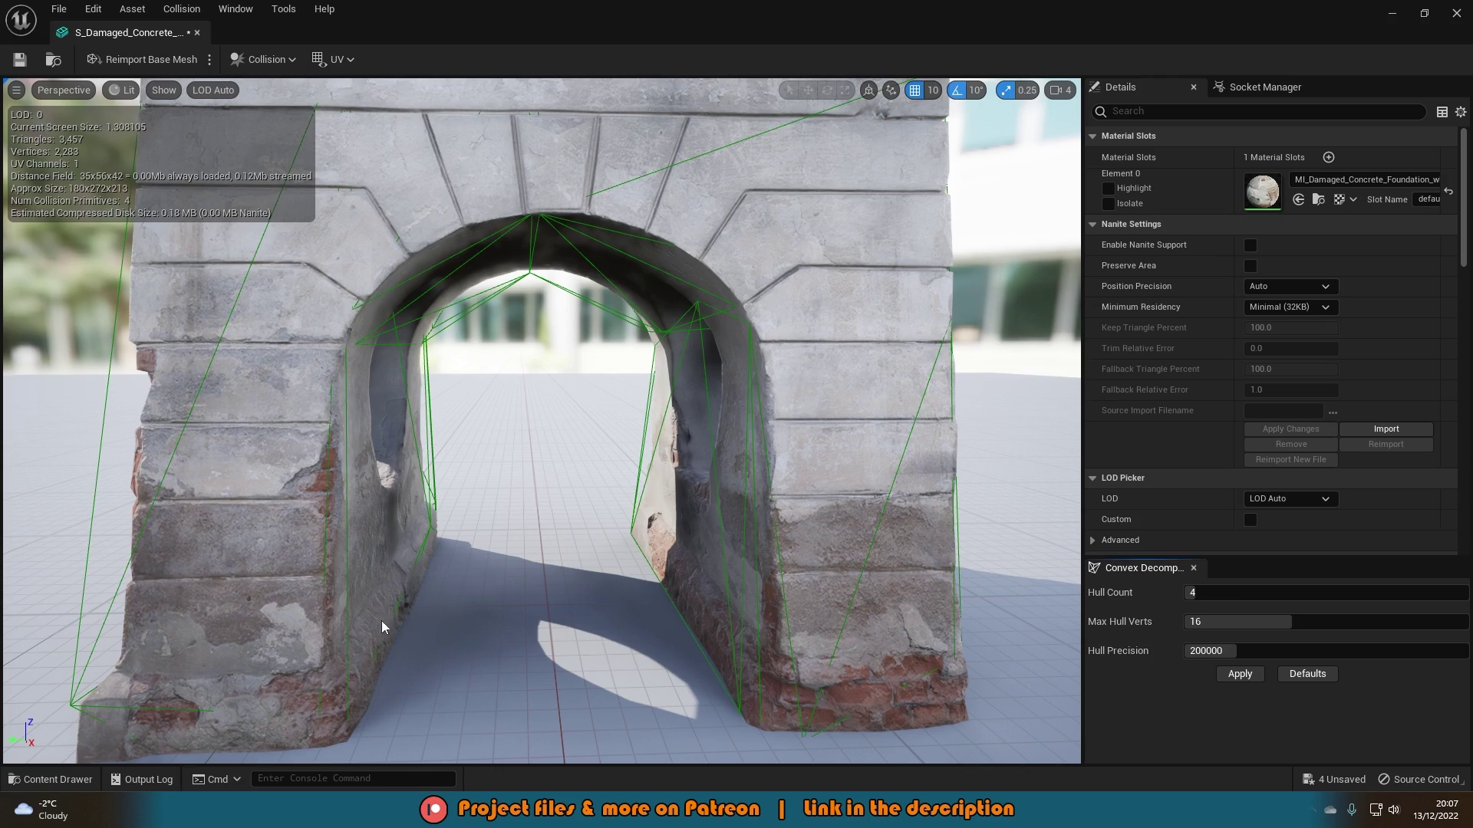
pyautogui.moveTo(542, 216)
pyautogui.mouseDown(button='right')
pyautogui.moveTo(479, 217)
pyautogui.moveTo(537, 196)
pyautogui.mouseUp(button='right')
pyautogui.moveTo(465, 138); pyautogui.dragTo(464, 175, button='right')
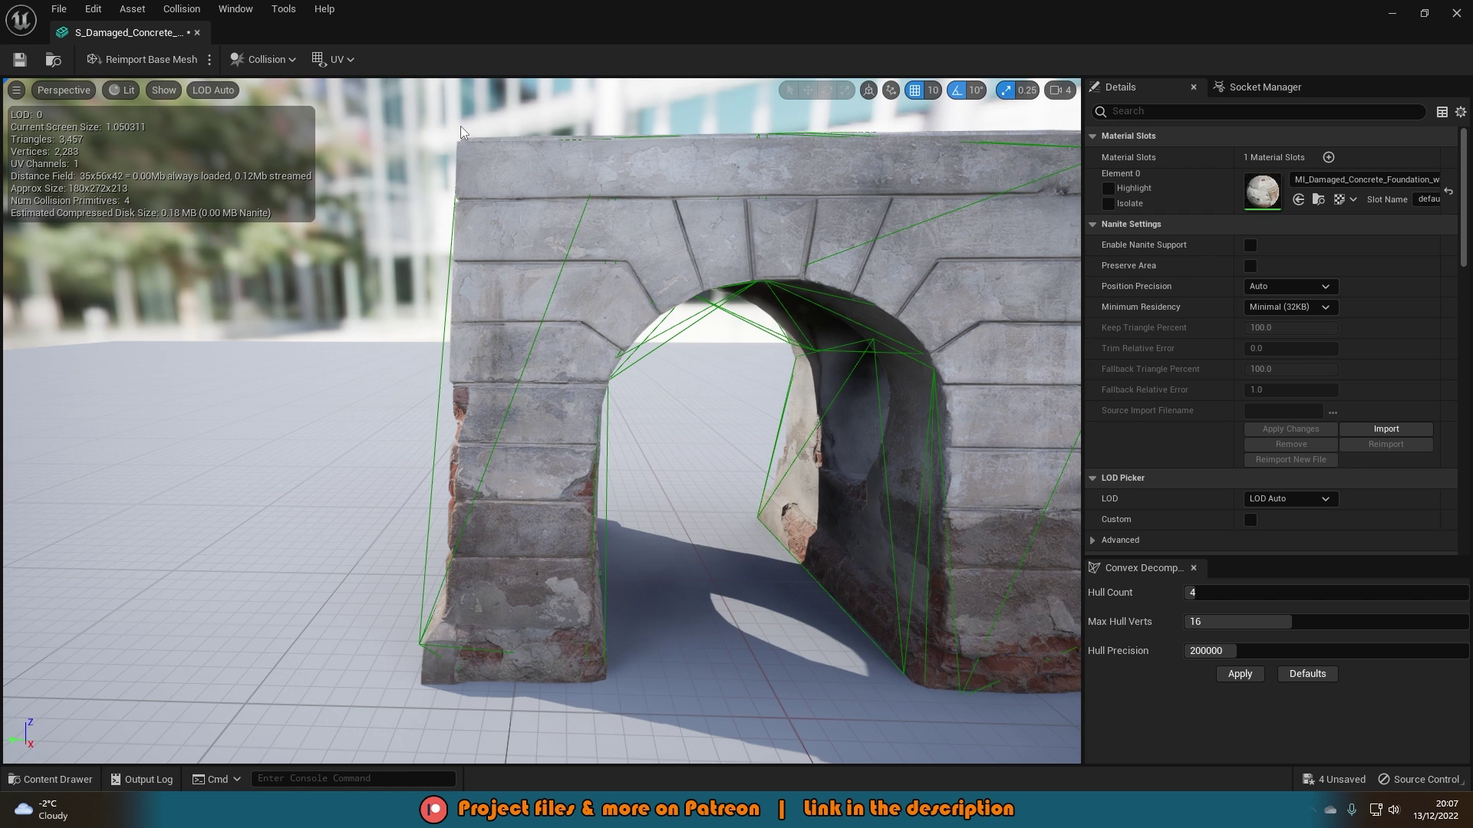
# Step: Set the hull precision to 500000, regenerate the arch's convex collision and inspect the hulls from the front
pyautogui.click(1230, 649)
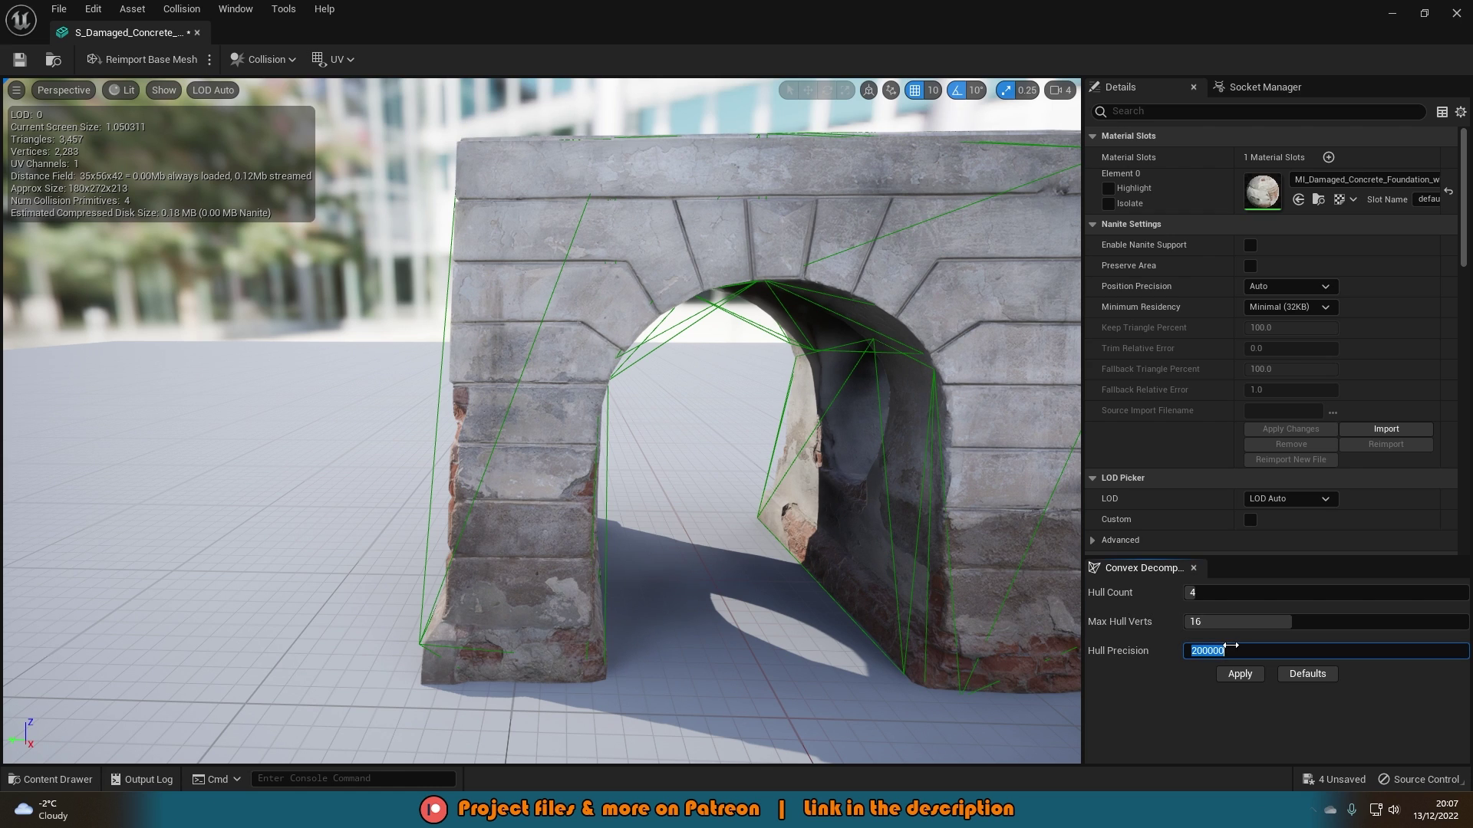
pyautogui.click(1231, 649)
pyautogui.doubleClick(1230, 646)
pyautogui.click(1240, 674)
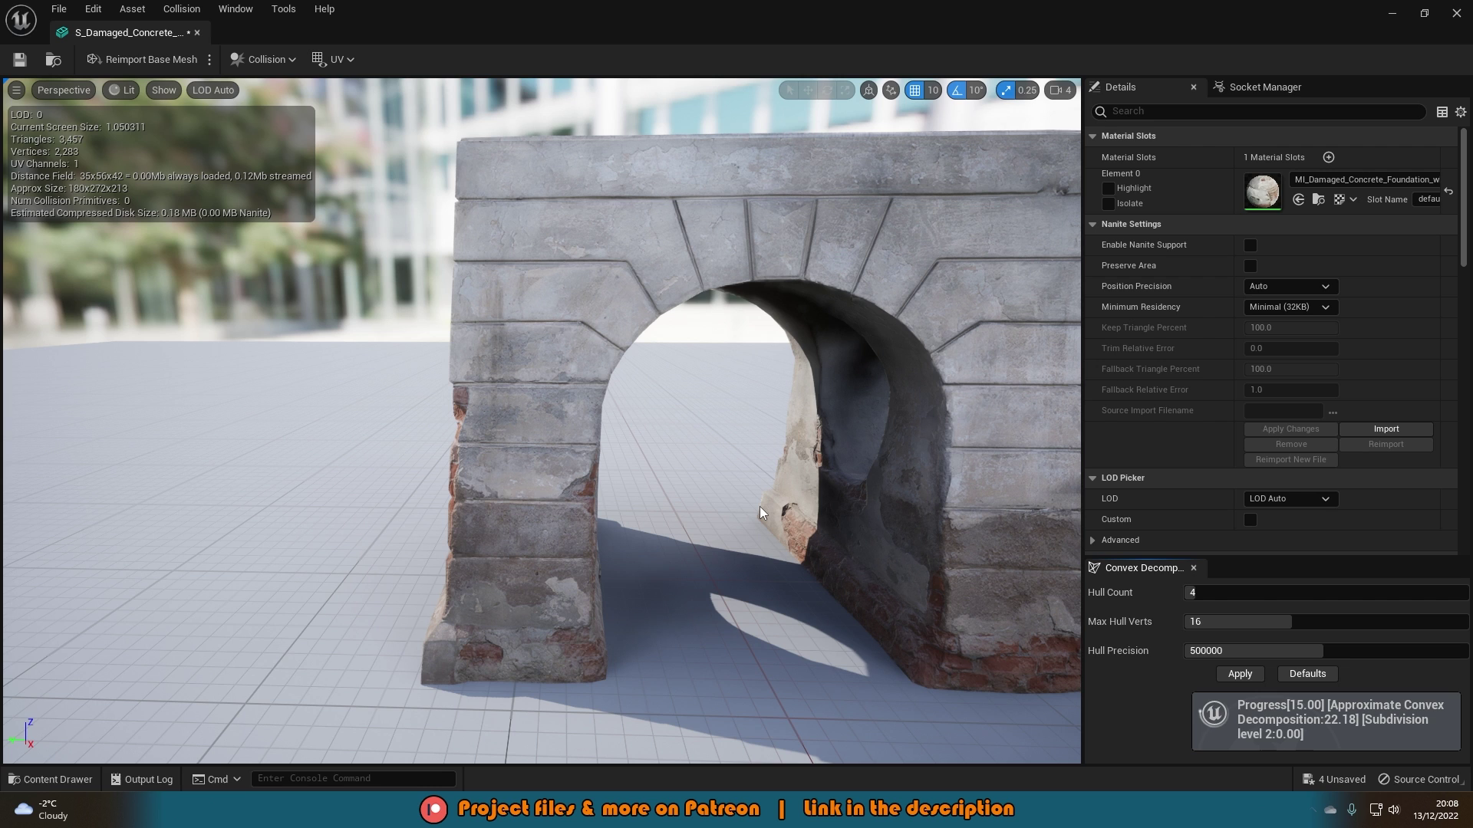
pyautogui.moveTo(759, 508); pyautogui.dragTo(781, 507, button='right')
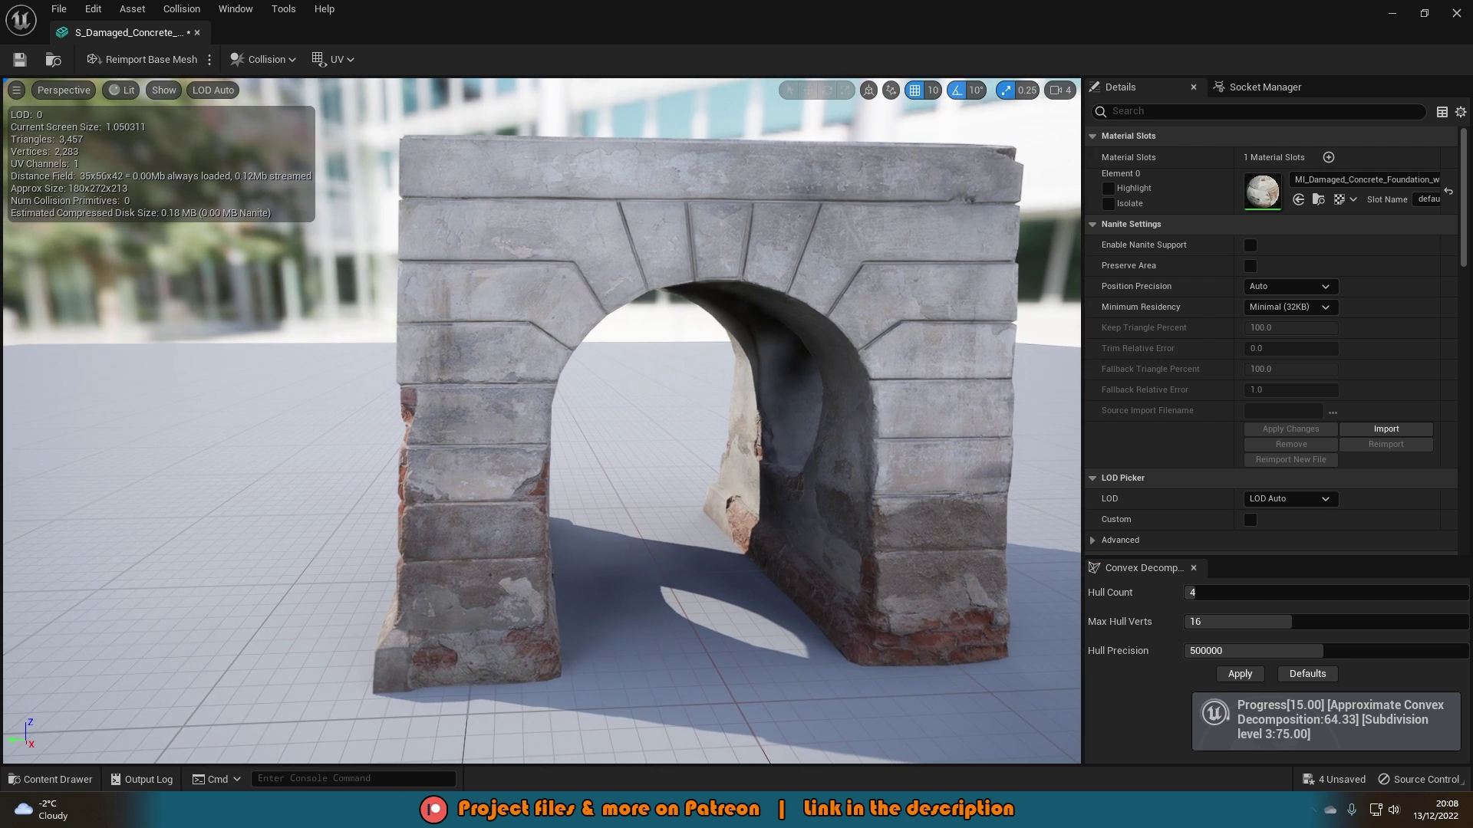
pyautogui.moveTo(728, 508); pyautogui.dragTo(761, 505)
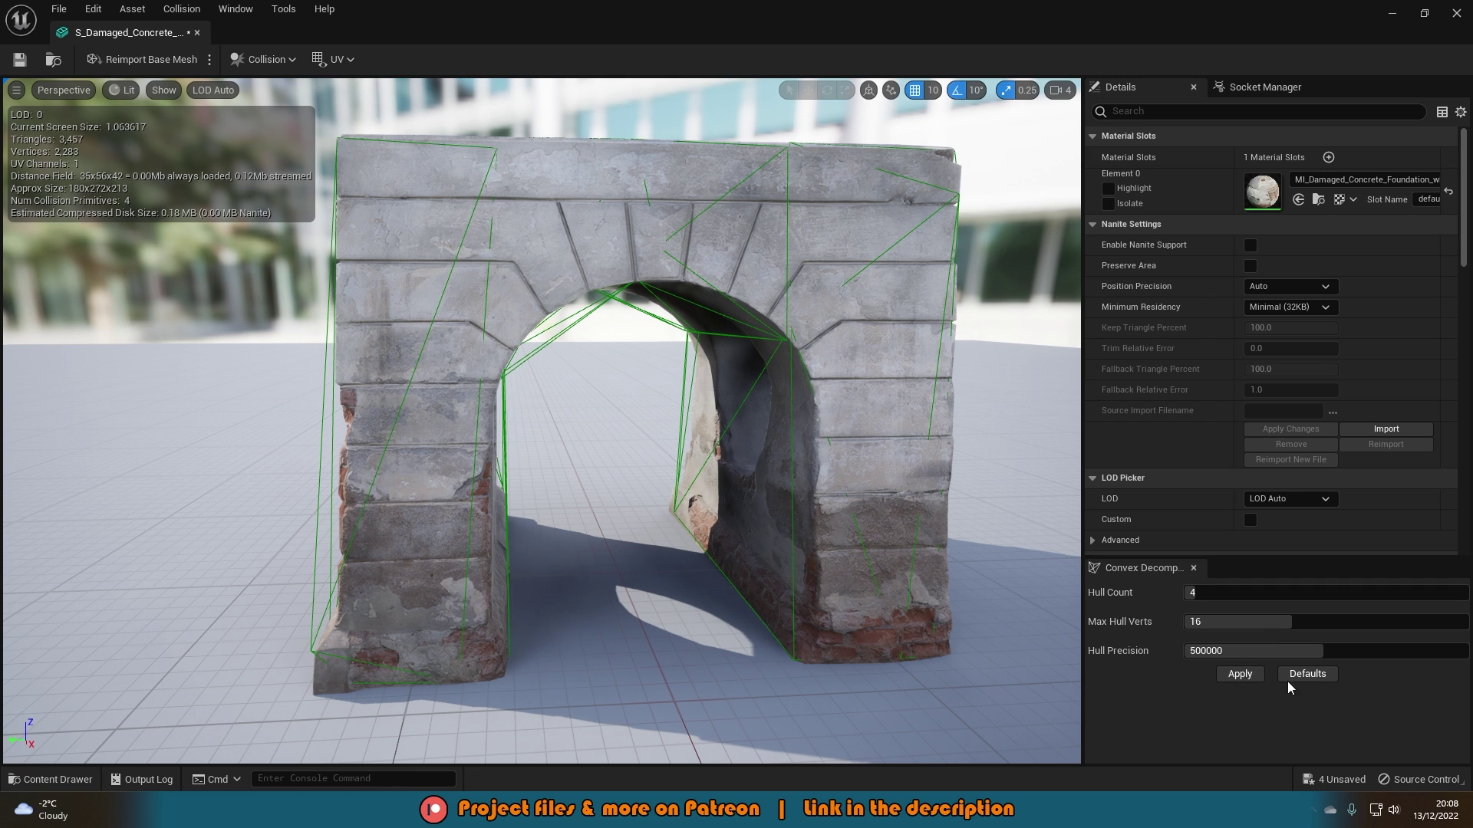
pyautogui.moveTo(817, 487); pyautogui.dragTo(817, 486)
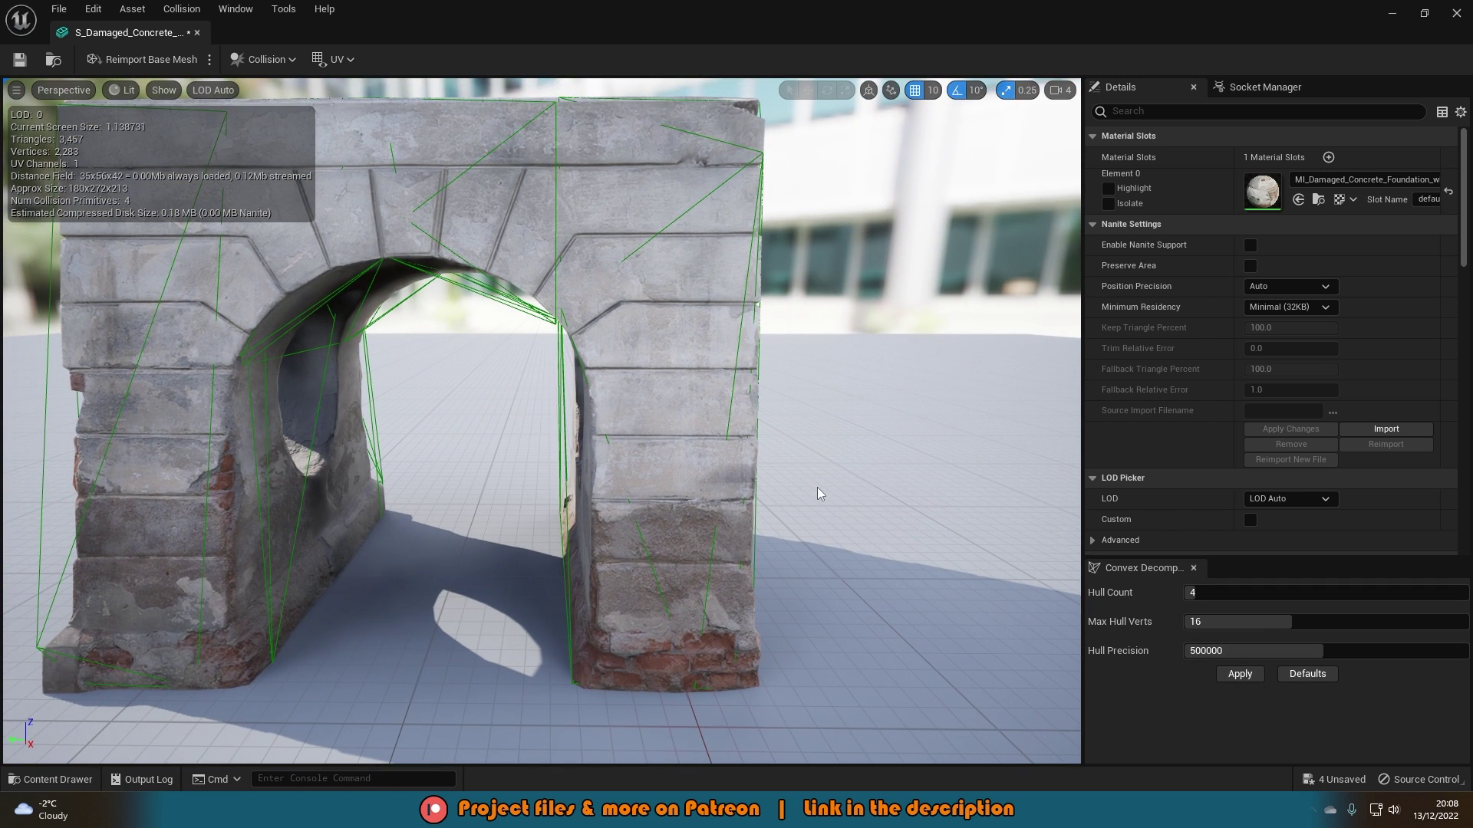
# Step: Set the hull count to 16 and the maximum hull vertices to 32, and regenerate the arch's convex collision
pyautogui.click(1287, 594)
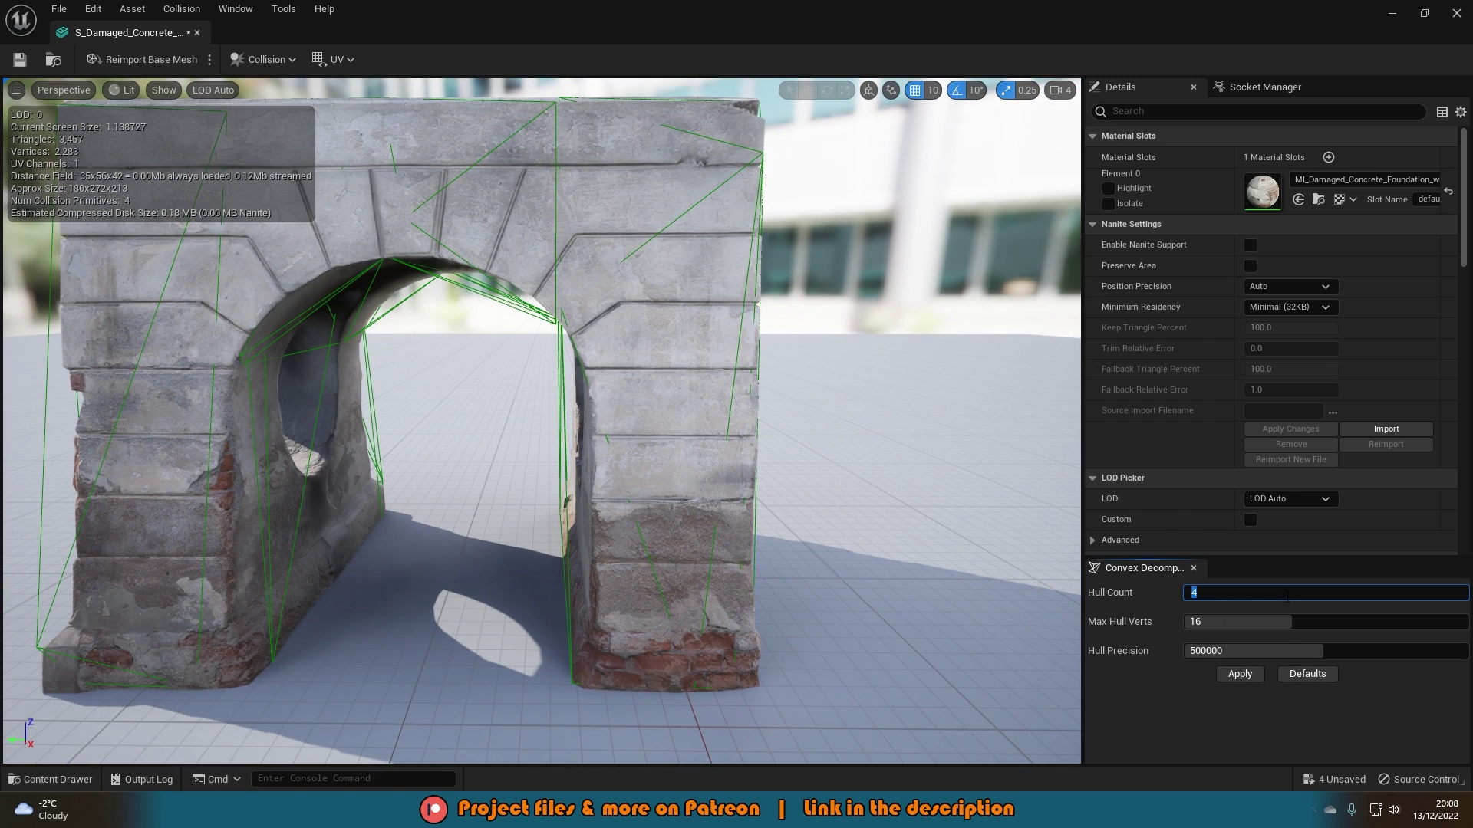
pyautogui.press('Tab')
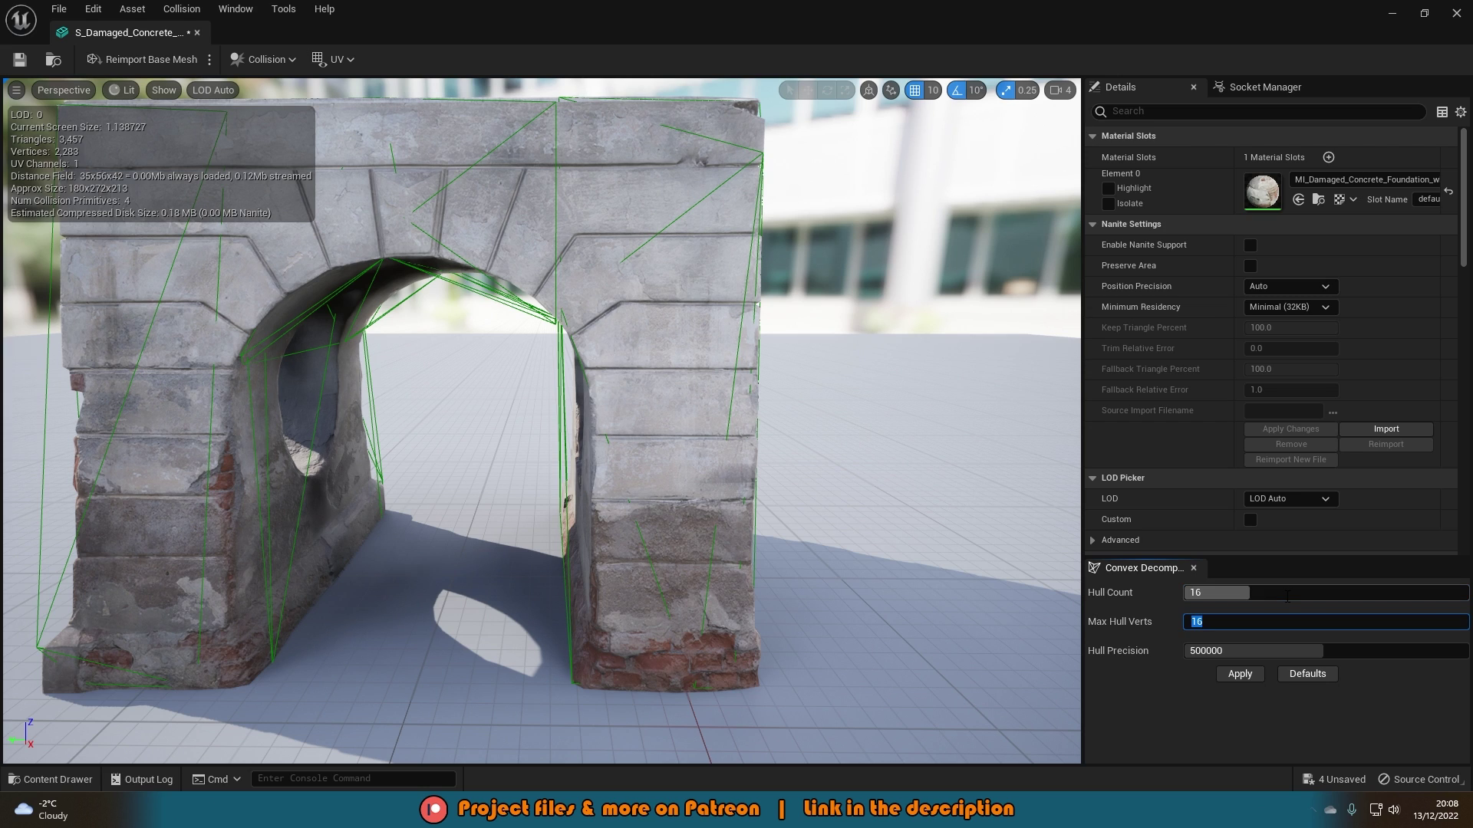
pyautogui.click(1242, 674)
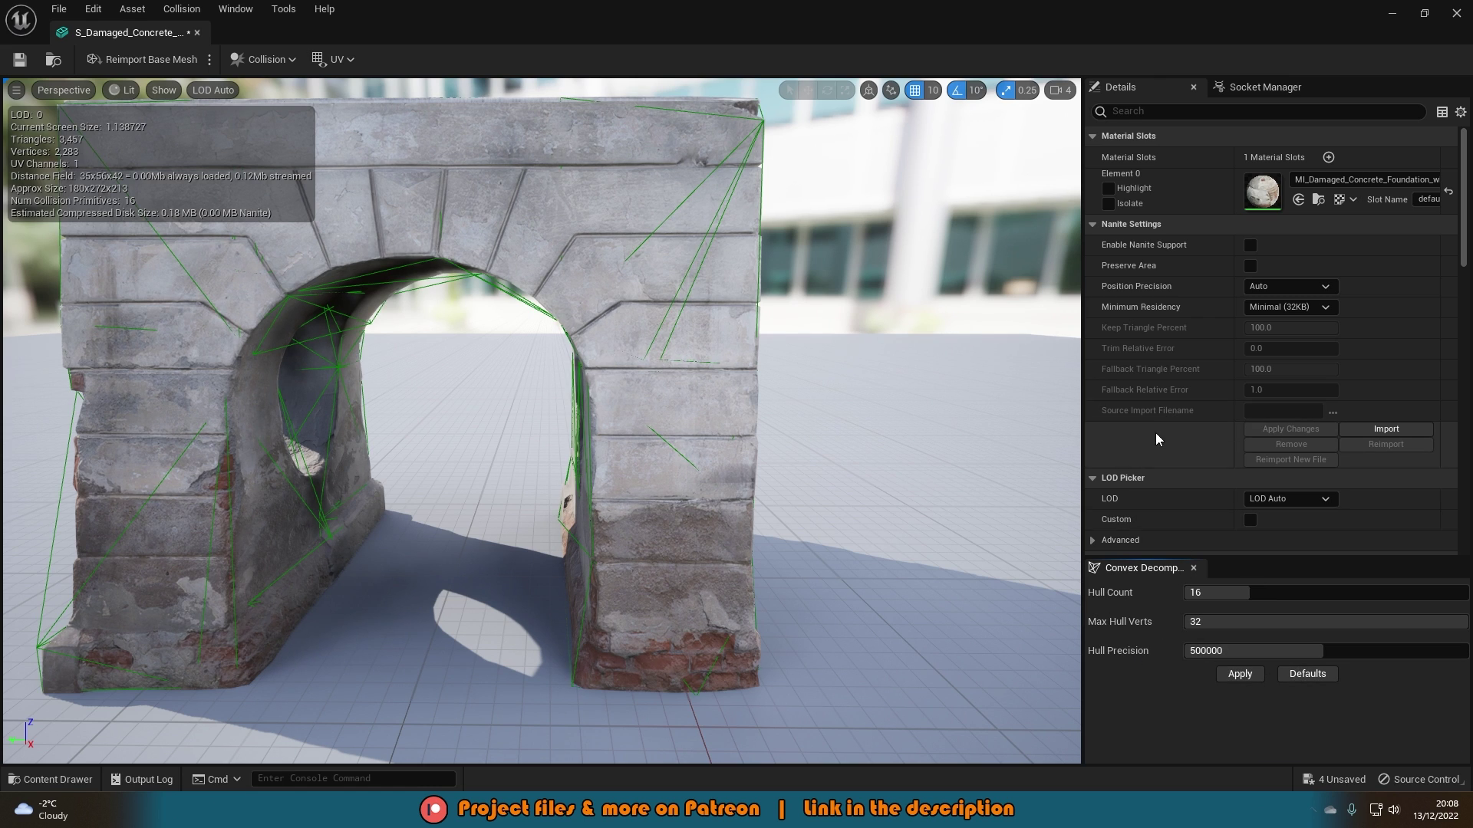
# Step: Set the arch's collision complexity to Use Complex Collision As Simple and save the mesh
pyautogui.scroll(-3, 1161, 424)
pyautogui.scroll(-12, 1178, 440)
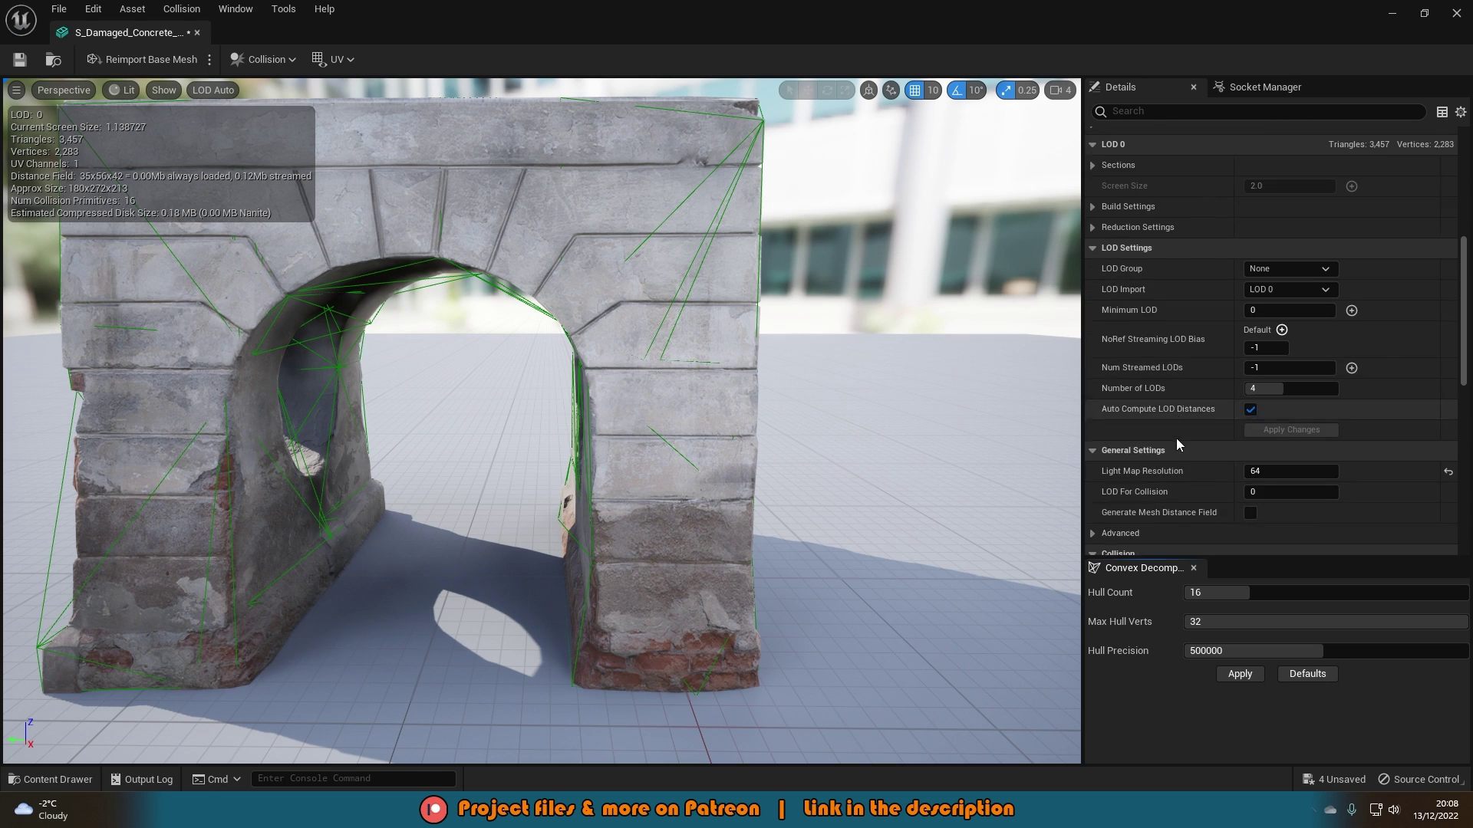
pyautogui.scroll(-4, 1176, 445)
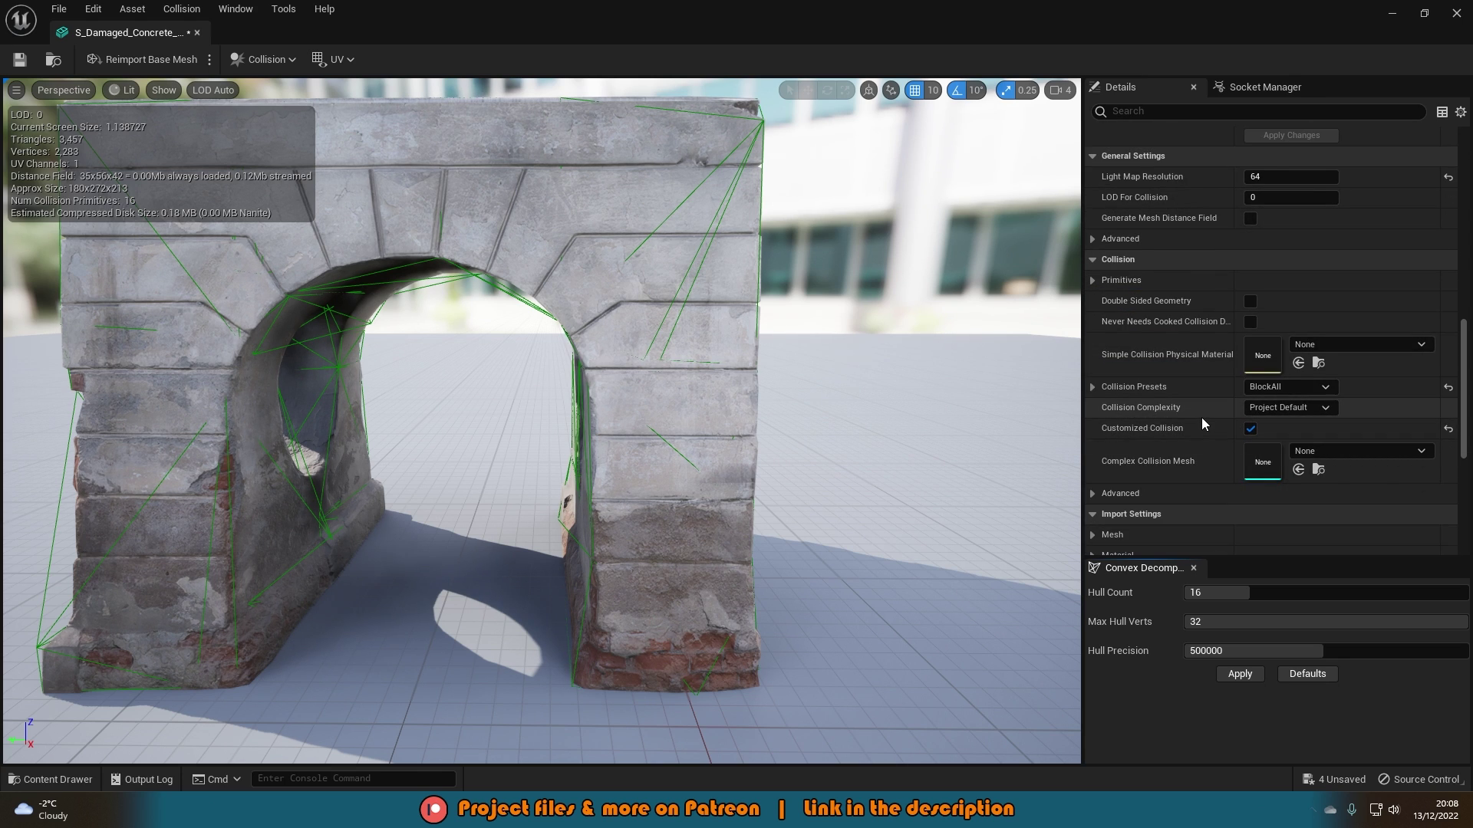
pyautogui.click(1285, 408)
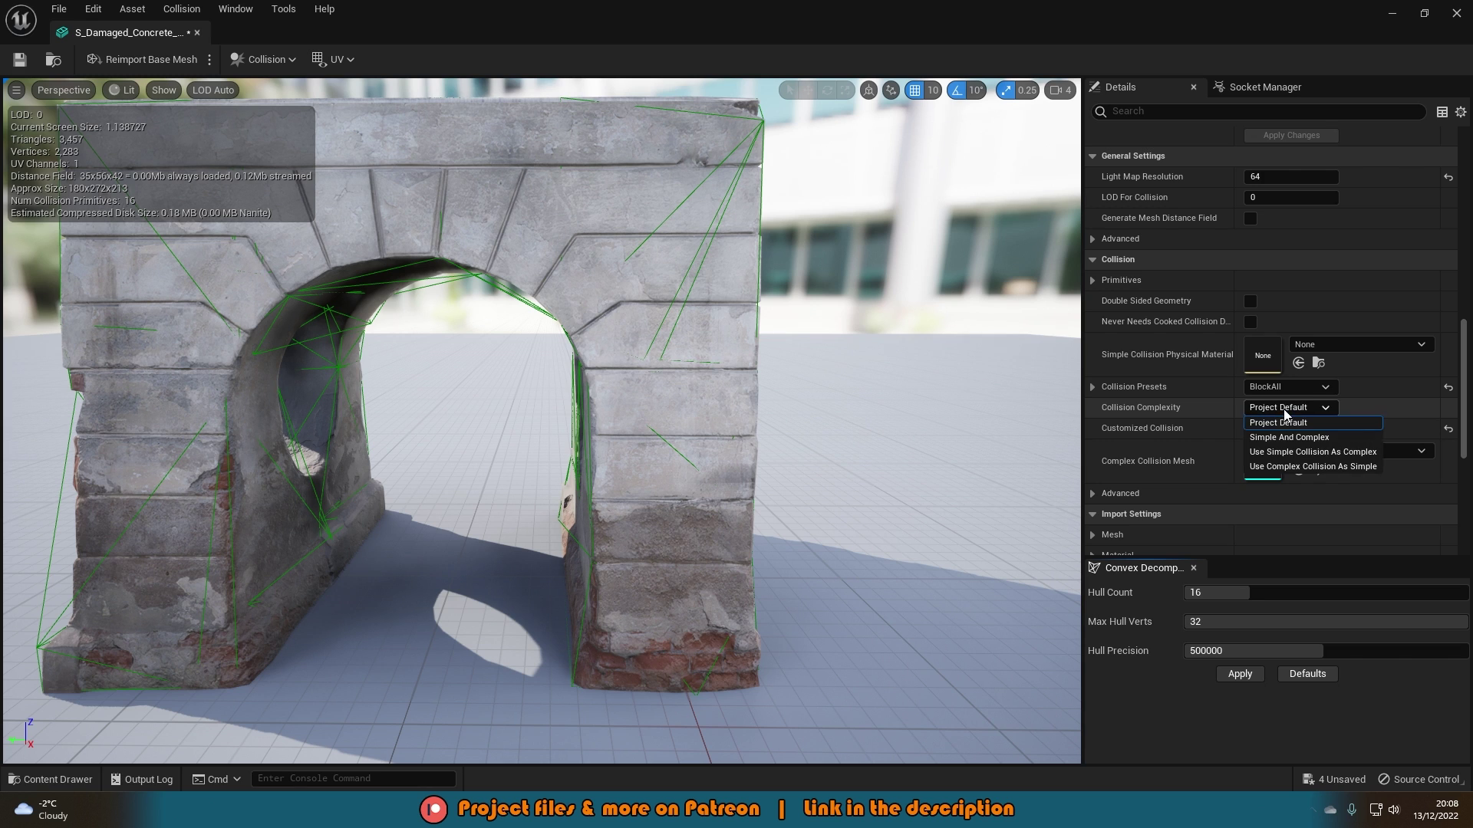
pyautogui.click(1302, 466)
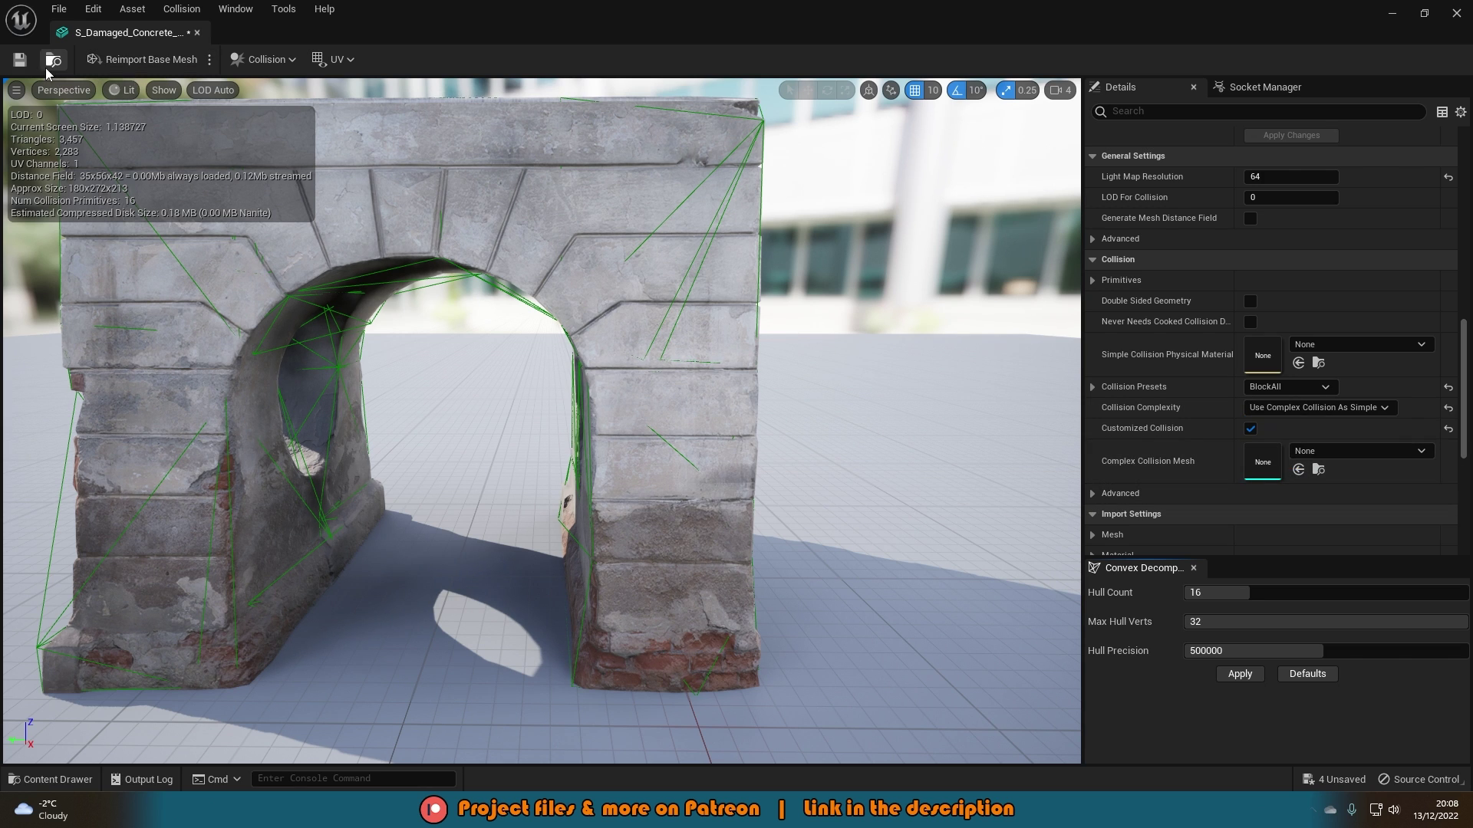
pyautogui.click(25, 66)
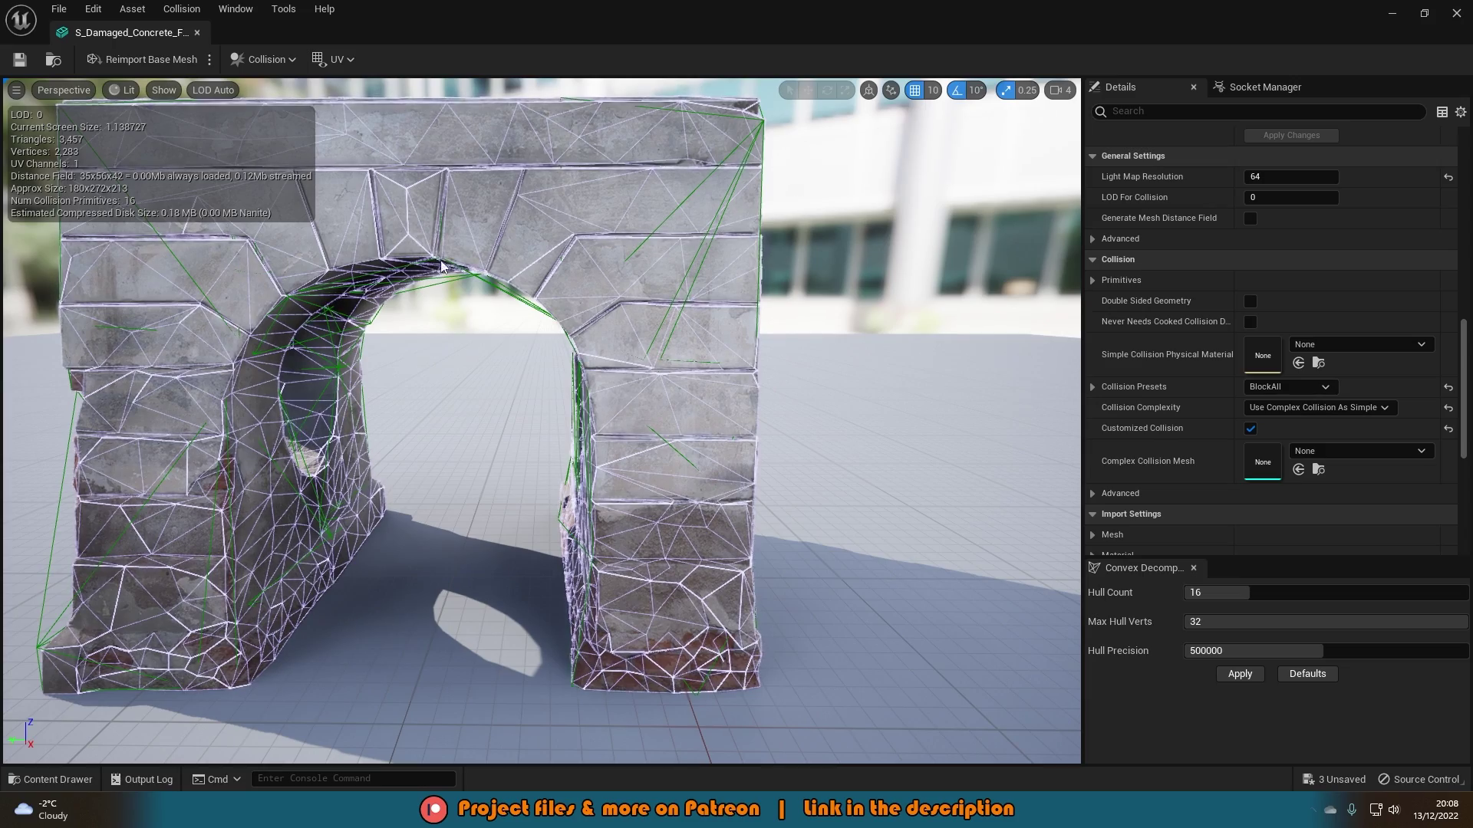
# Step: Examine up close how the complex collision wireframe follows the arch's damaged pillar and opening compared with the convex hulls
pyautogui.press('a')
pyautogui.moveTo(602, 277); pyautogui.dragTo(468, 146, button='right')
pyautogui.press('w')
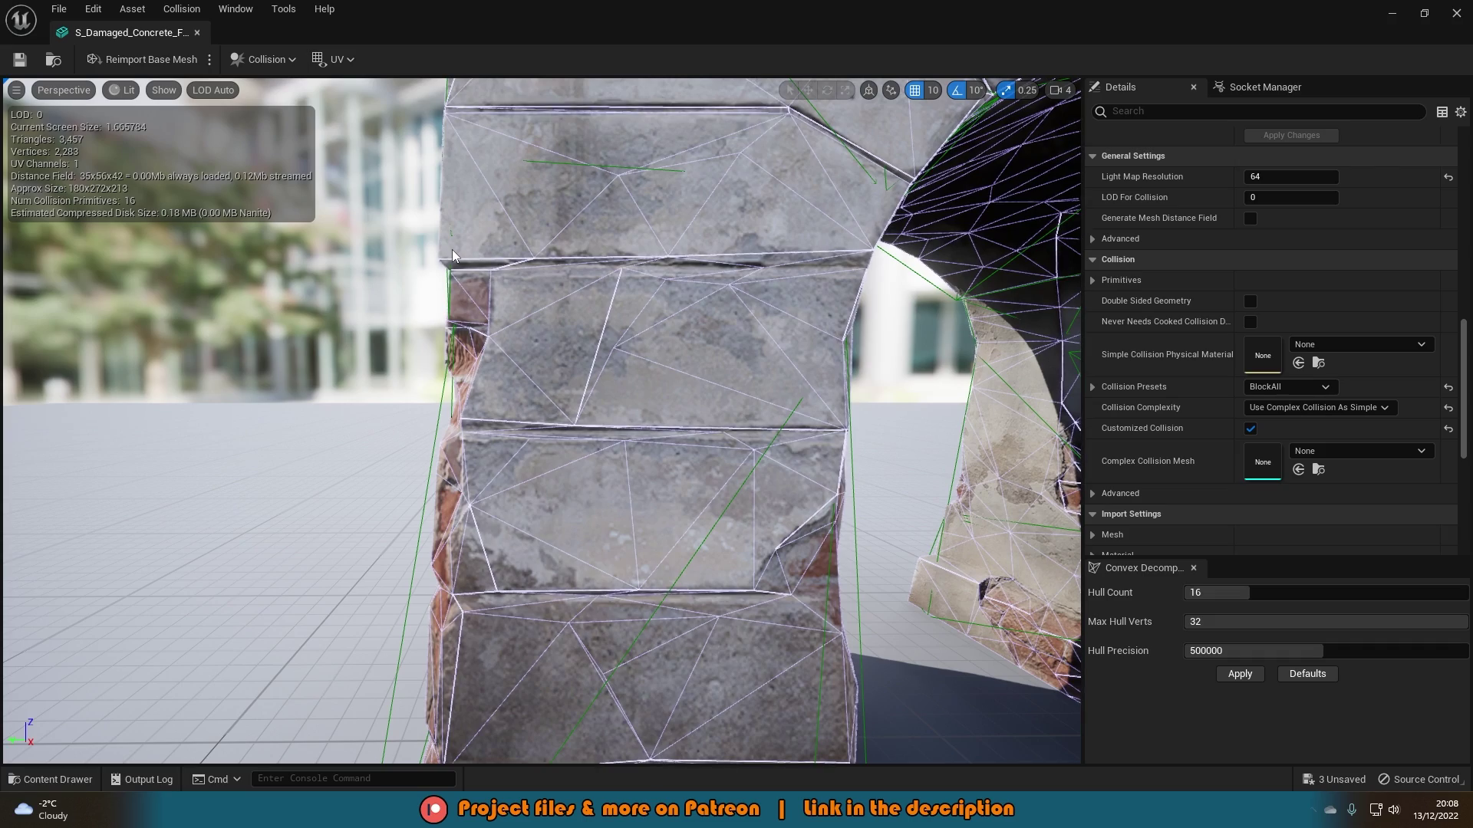
pyautogui.moveTo(481, 113); pyautogui.dragTo(490, 123, button='right')
pyautogui.press('s')
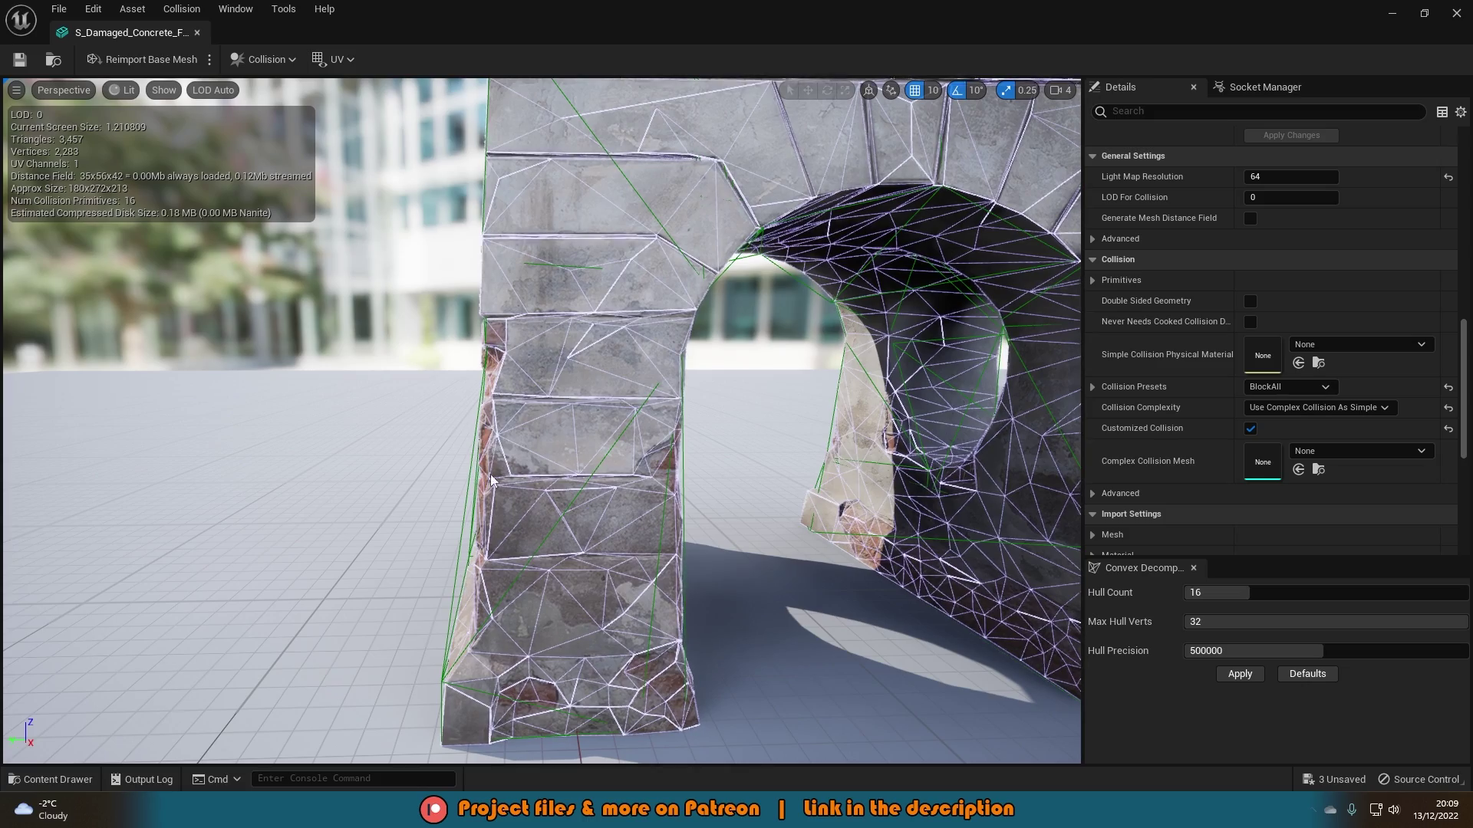
pyautogui.moveTo(490, 474)
pyautogui.mouseDown(button='right')
pyautogui.moveTo(492, 503)
pyautogui.moveTo(537, 502)
pyautogui.moveTo(487, 497)
pyautogui.mouseUp(button='right')
pyautogui.press('w')
pyautogui.press('a')
pyautogui.press('d')
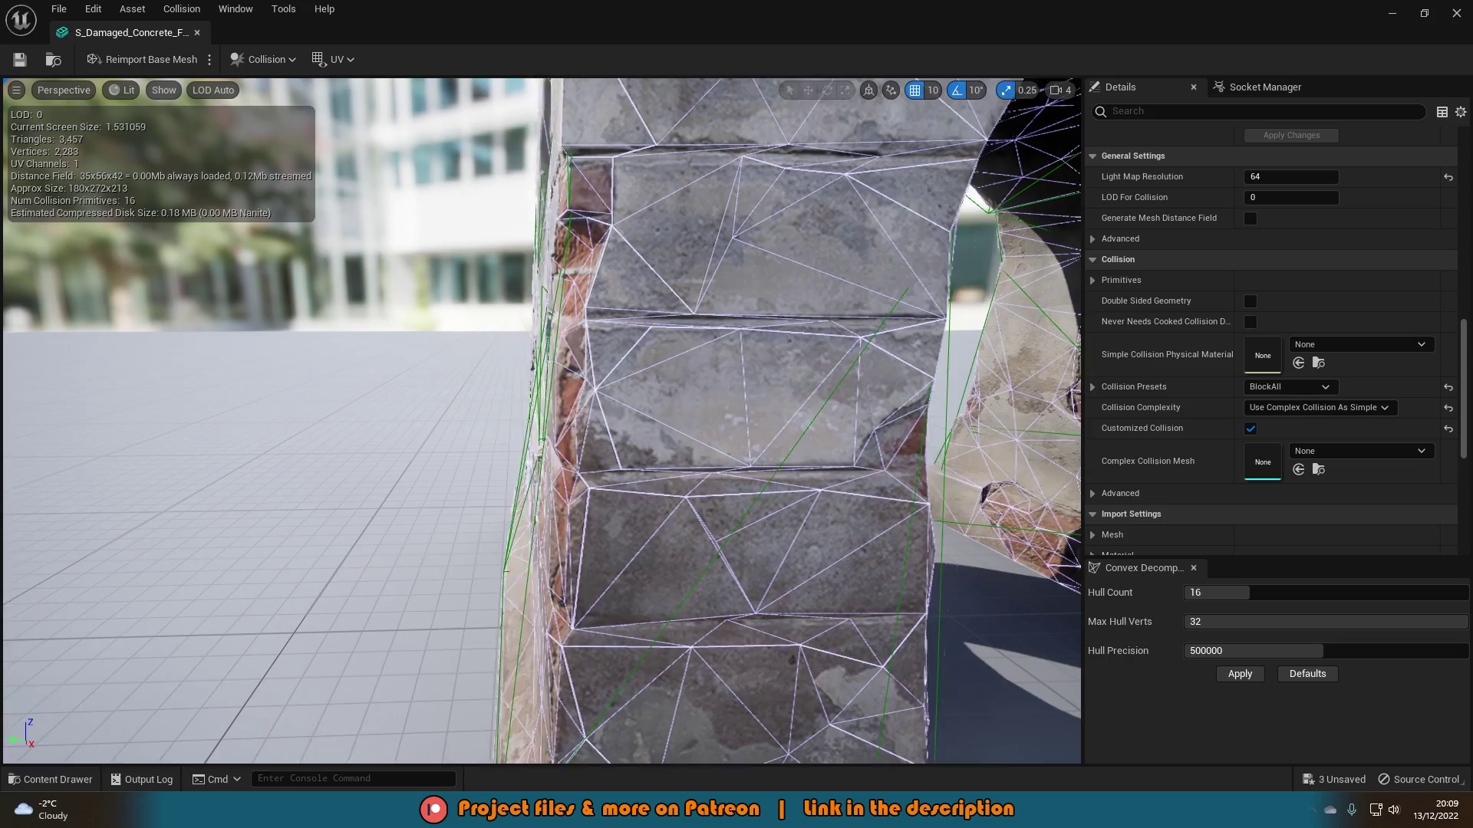
pyautogui.moveTo(422, 402); pyautogui.dragTo(629, 359)
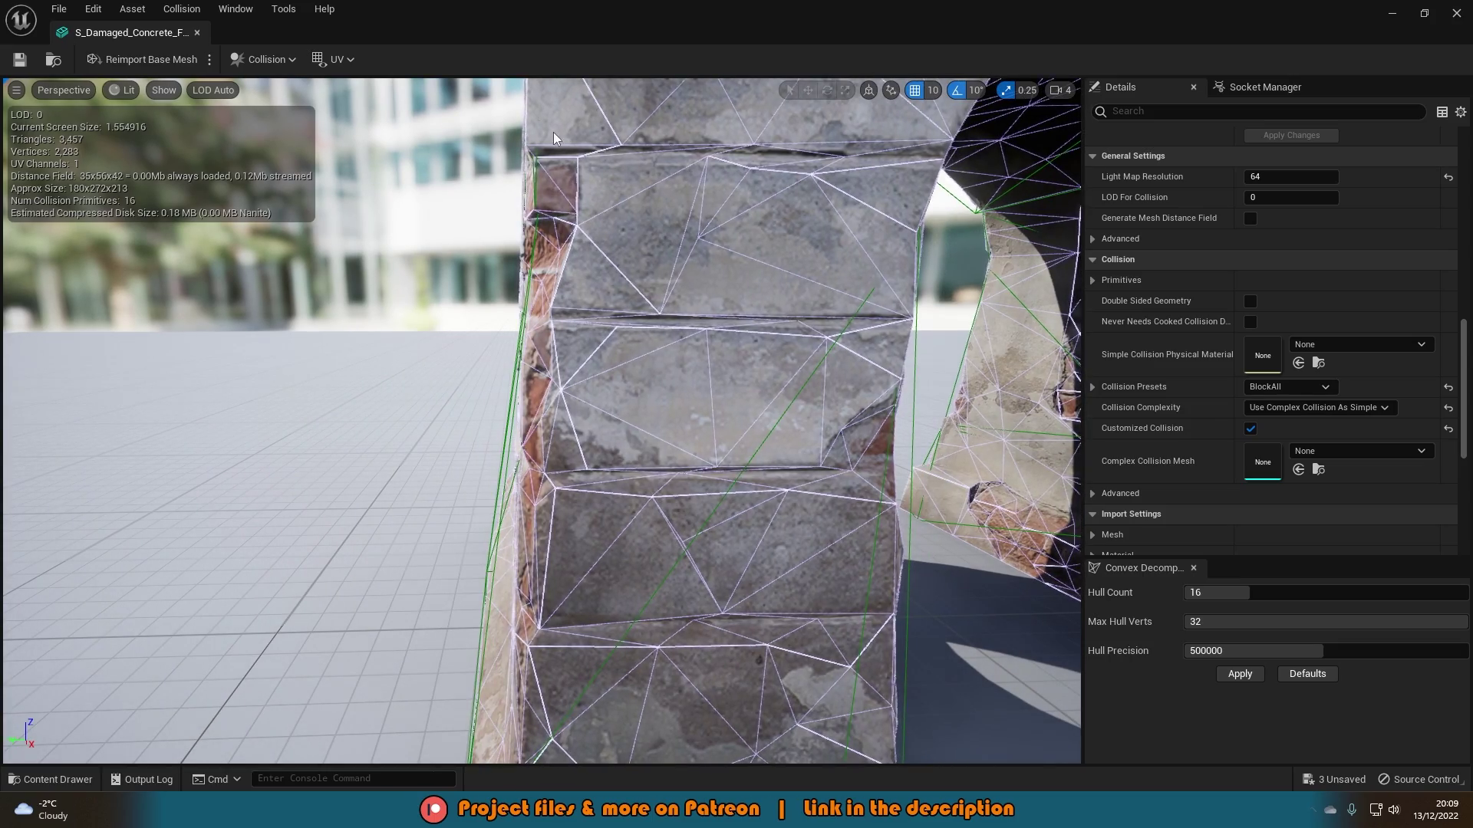
pyautogui.press('s')
pyautogui.moveTo(574, 328); pyautogui.dragTo(569, 356, button='right')
pyautogui.press('d')
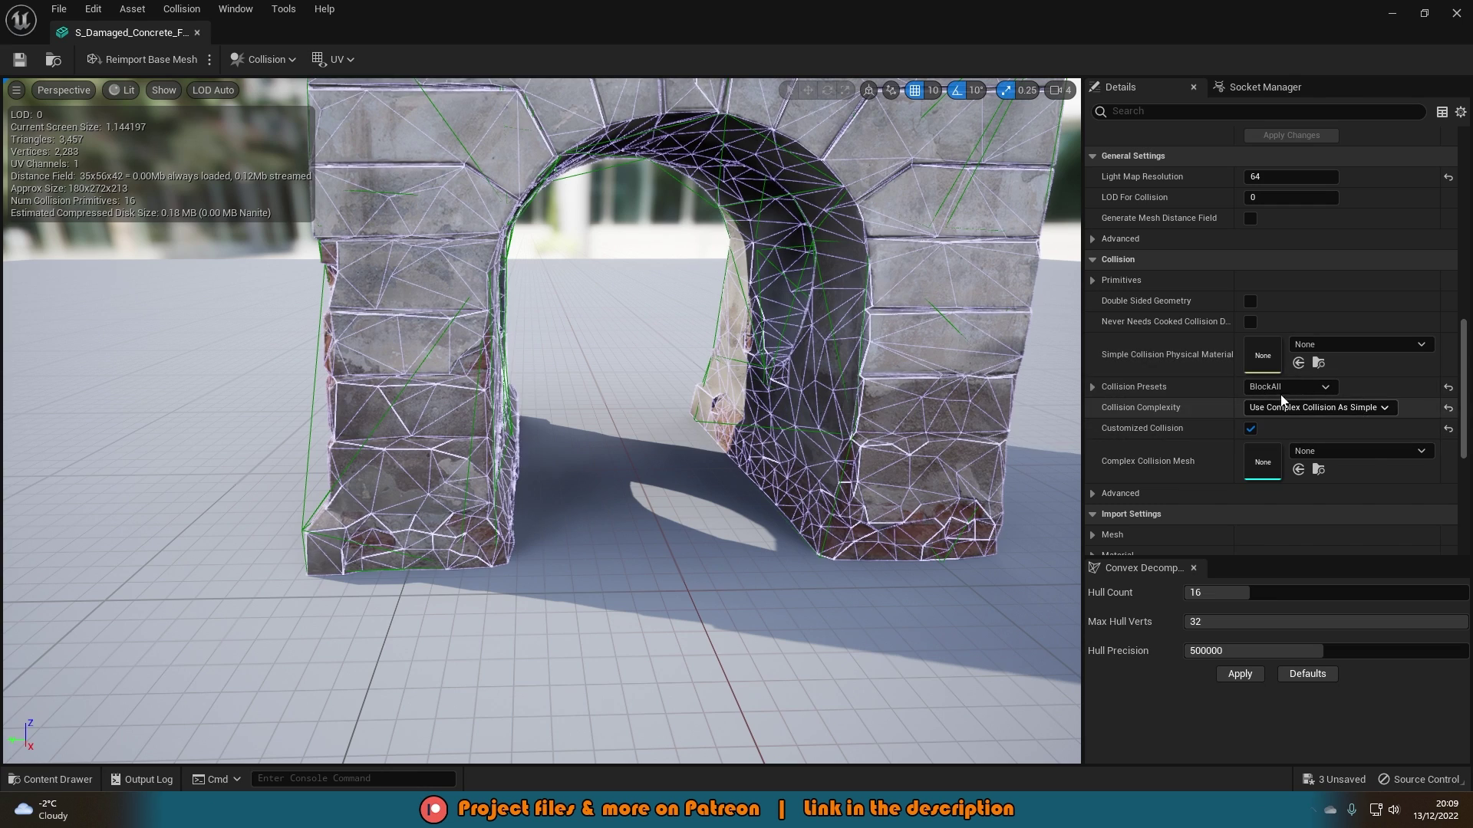
# Step: Set the arch's collision complexity back to Project Default and save the mesh
pyautogui.click(1304, 387)
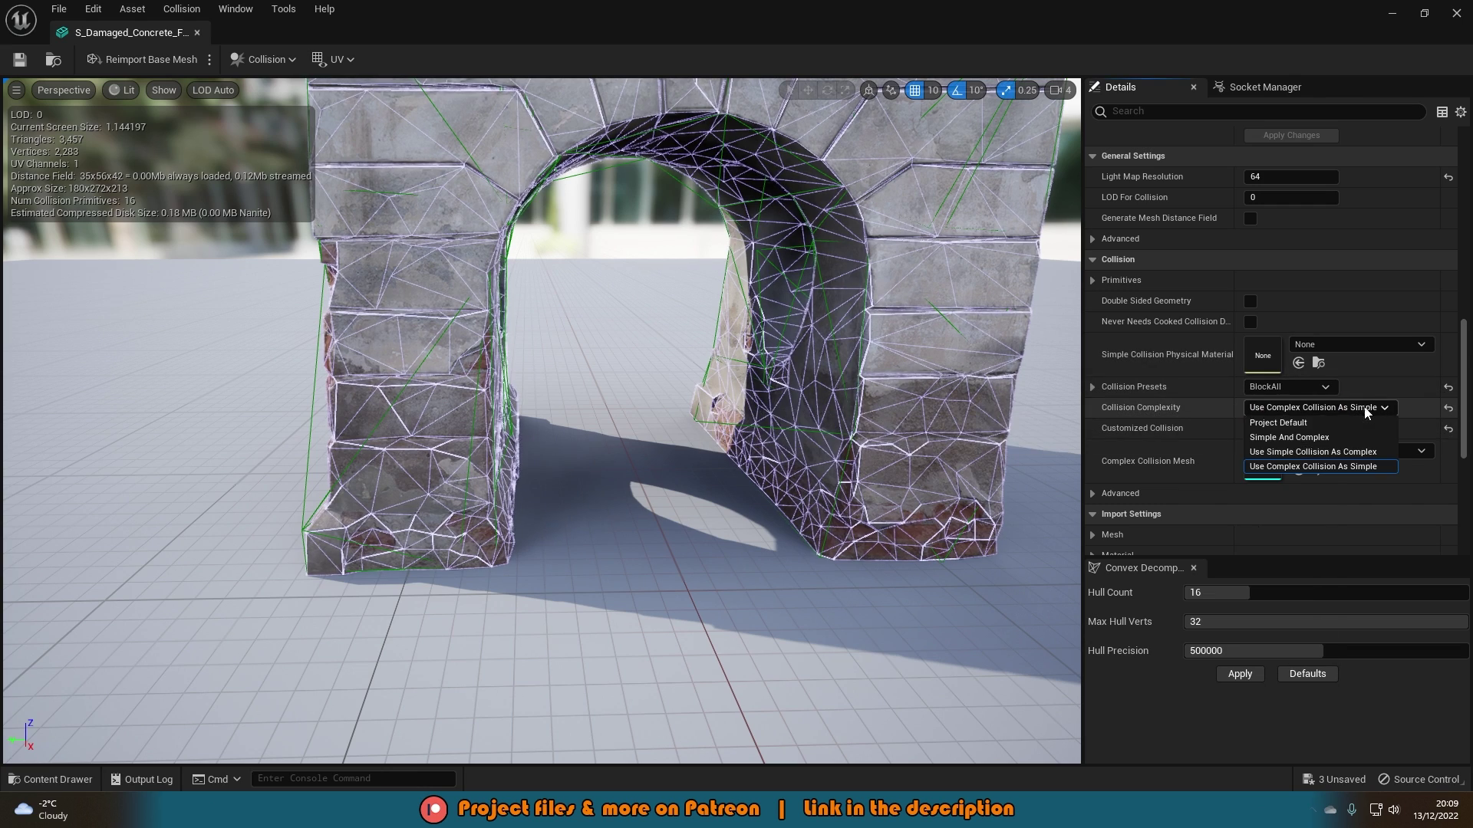
pyautogui.click(1292, 423)
pyautogui.click(20, 61)
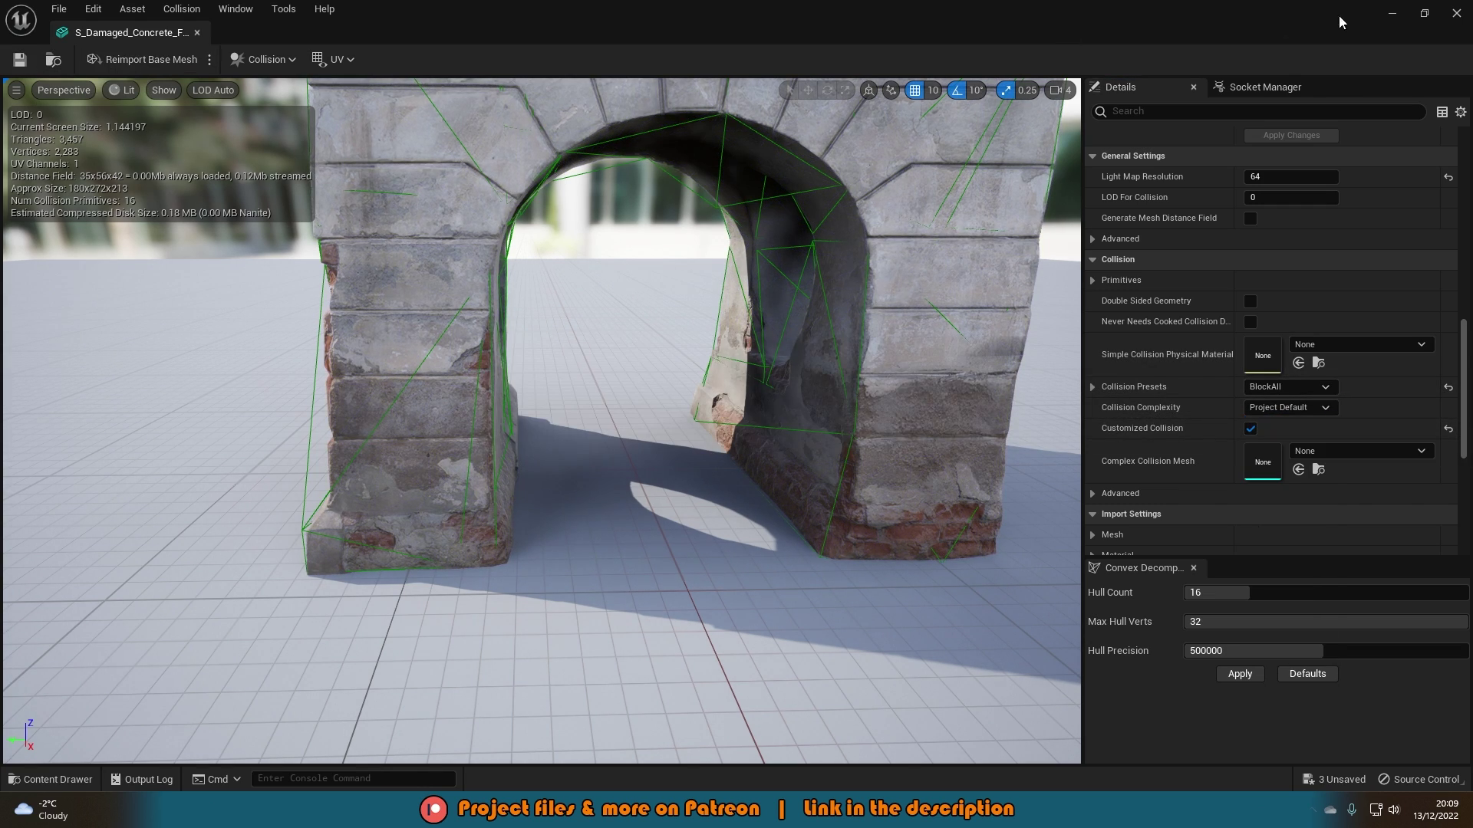